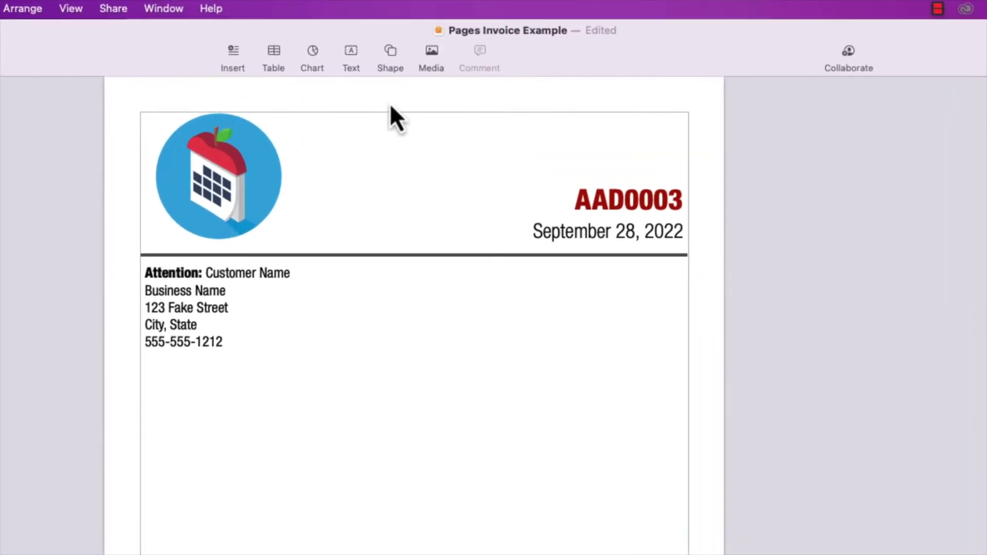
Insert a table and head its columns Item, Qty, Item Cost and Total
click(281, 58)
click(309, 122)
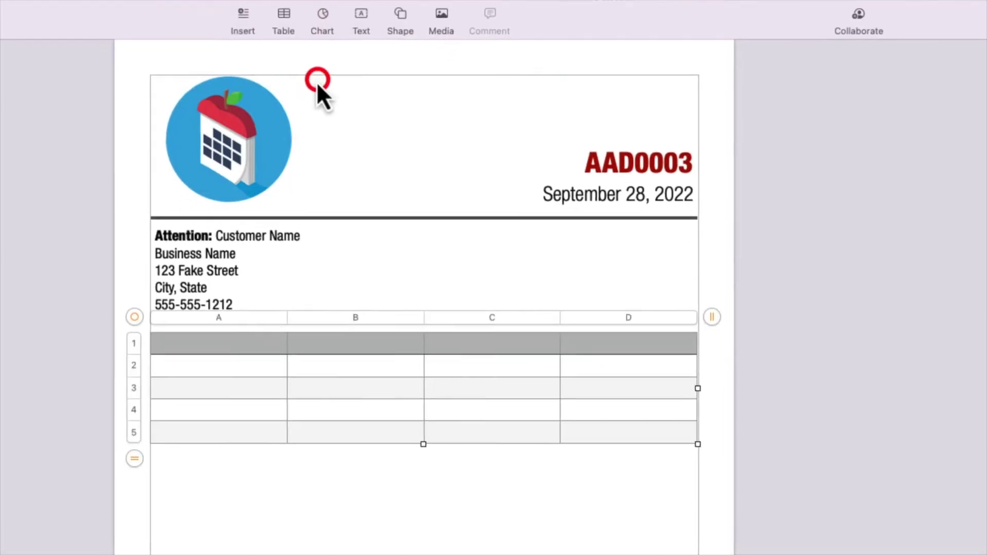
click(221, 283)
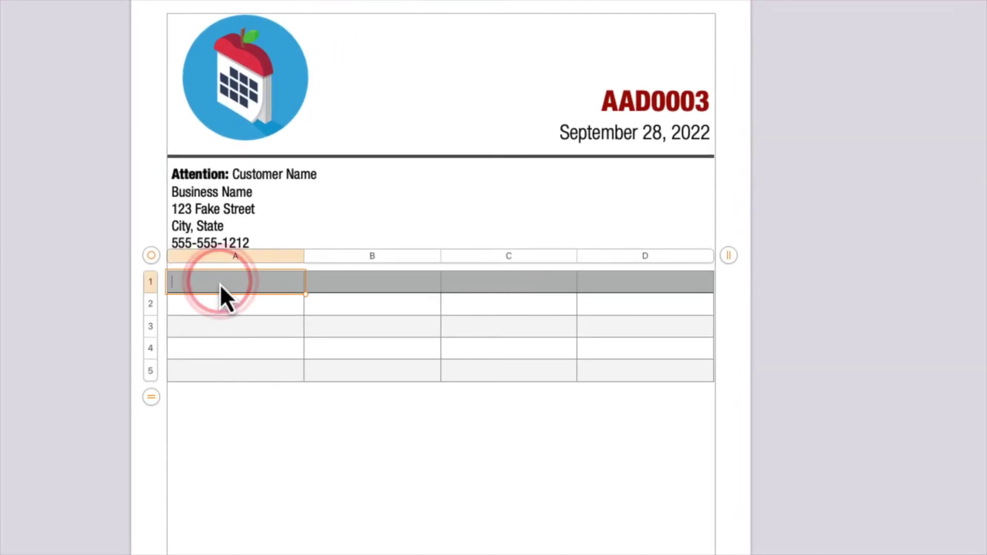
text(Item)
key(Tab)
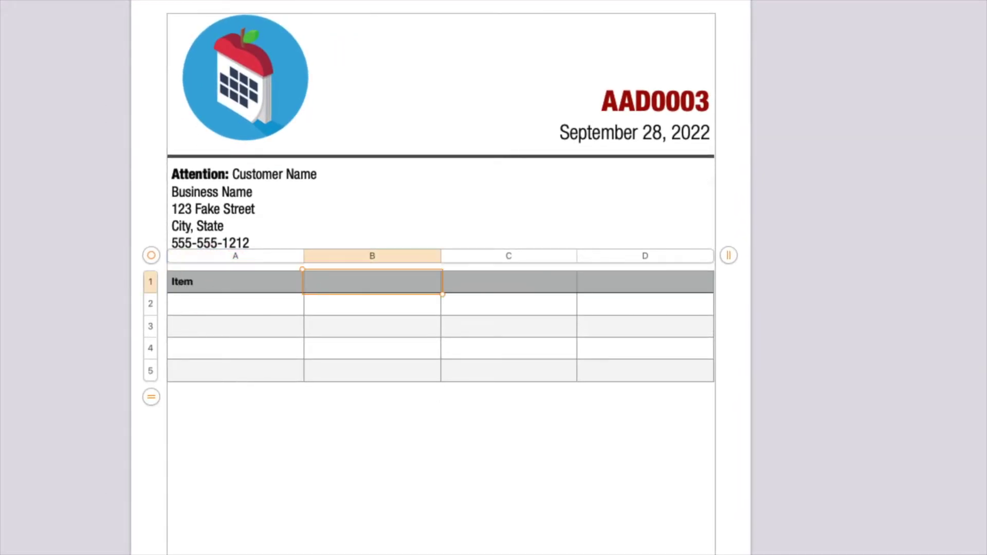
text(Qty)
key(Tab)
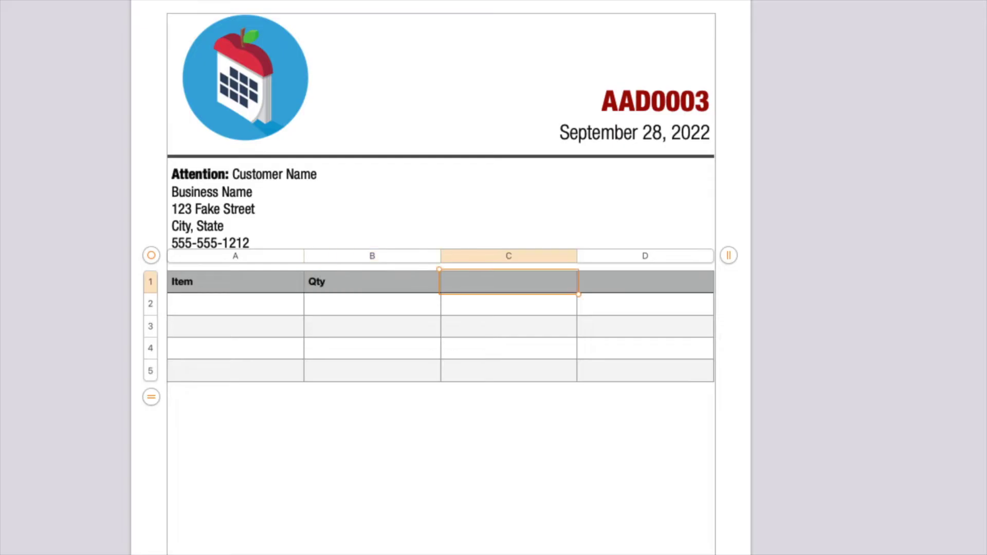
text(Item Cos)
text(t)
key(Tab)
text(To)
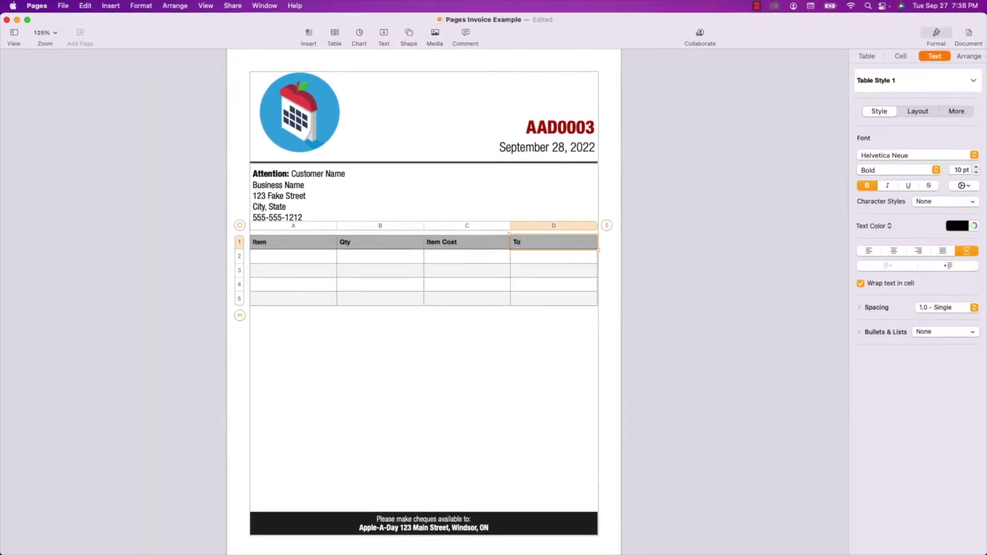
text(tal)
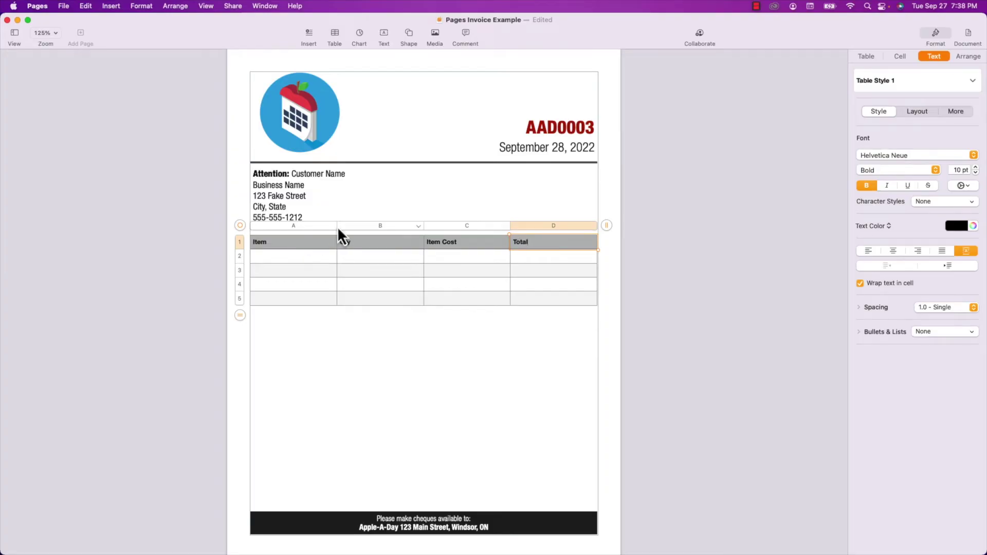
Widen the Item column, narrowing the other three
click(336, 226)
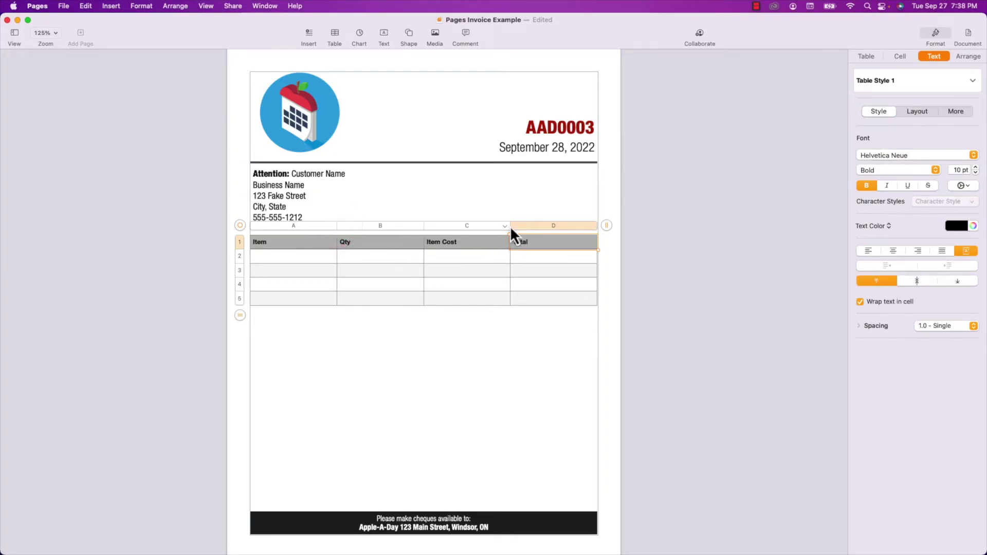
drag(512, 226, 436, 227)
Fill the Item column with Sample Item 1 through Sample Item 4
double_click(299, 257)
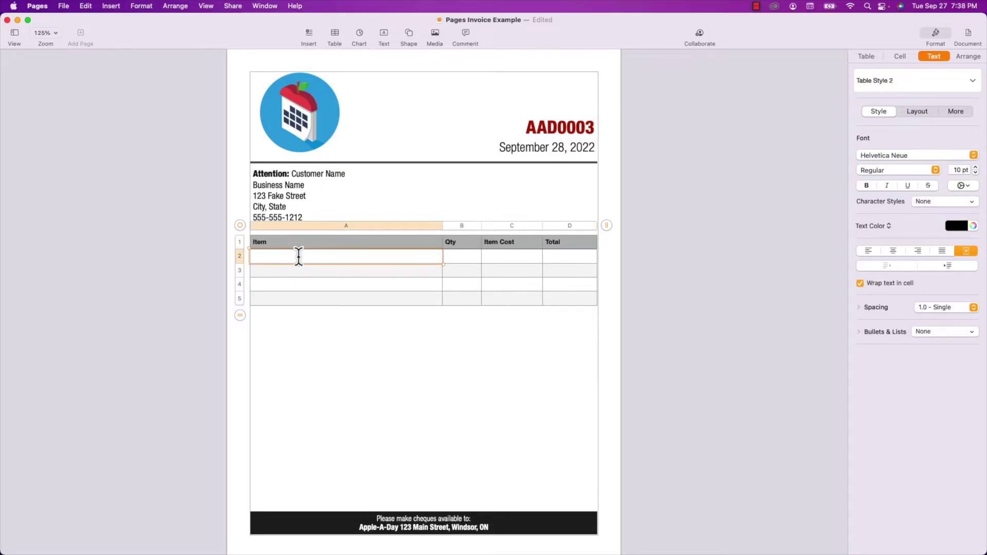
text(Sample I)
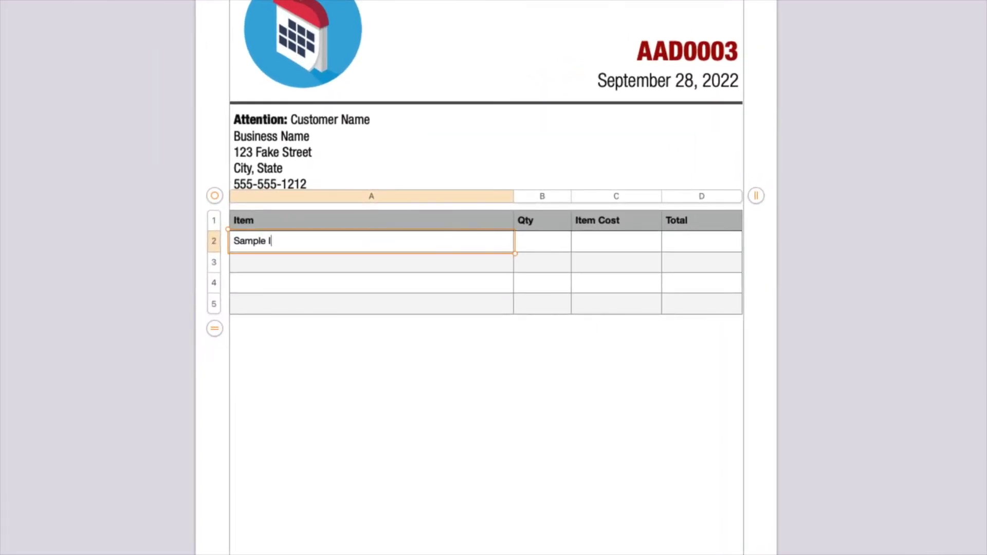
text(tem 1)
click(312, 266)
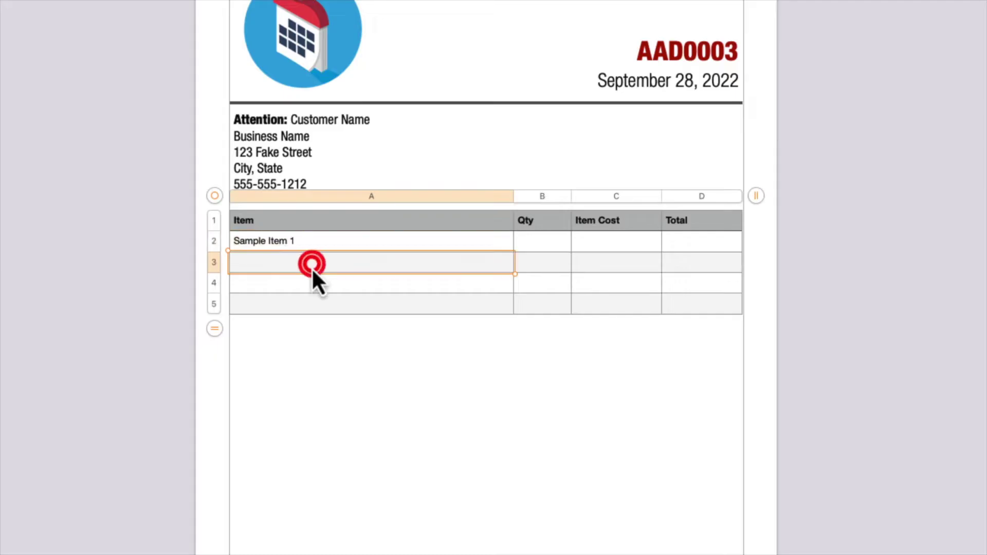
text(Sample Item 1)
double_click(304, 284)
text(Sample Item 1)
double_click(301, 308)
text(Sample Item 1)
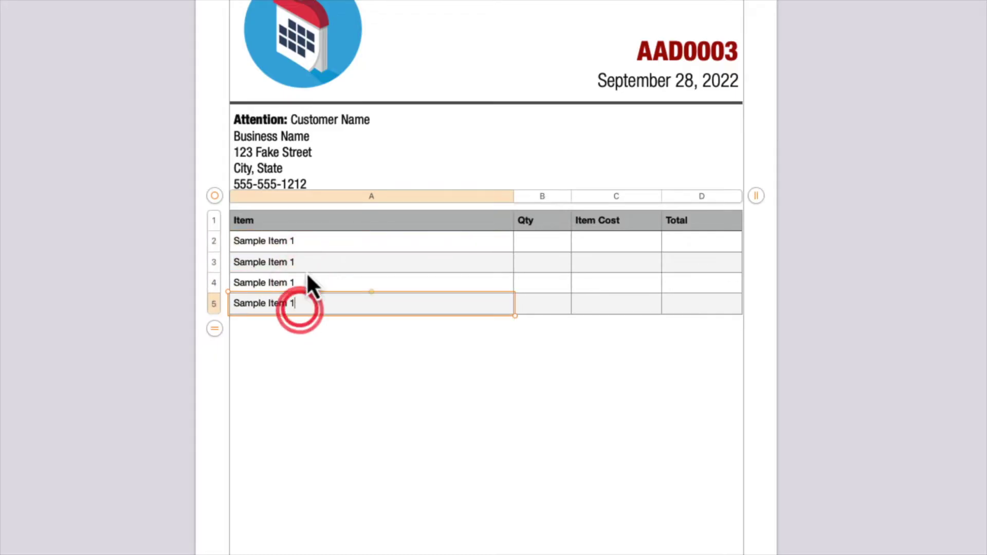
click(309, 261)
double_click(309, 261)
key(BackSpace)
text(2)
click(314, 286)
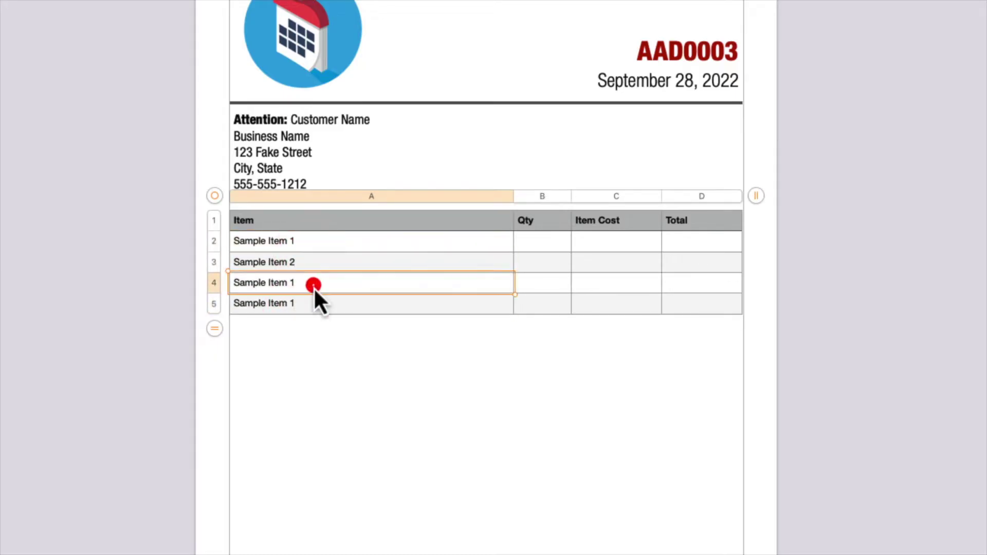
double_click(315, 286)
key(BackSpace)
text(3)
click(311, 303)
double_click(311, 304)
key(BackSpace)
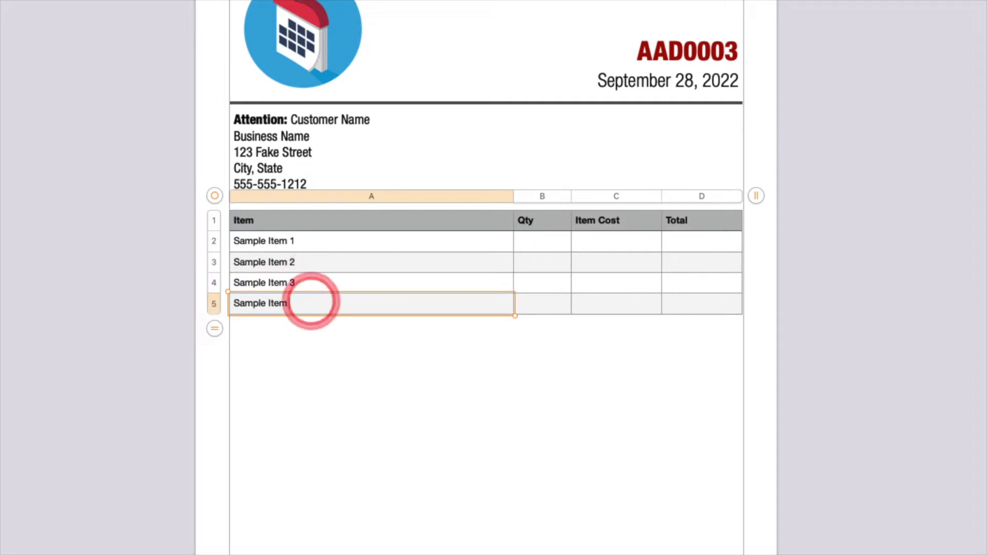
text( 4)
Enter quantities 3, 2, 4 and 1 in the Qty column
click(544, 243)
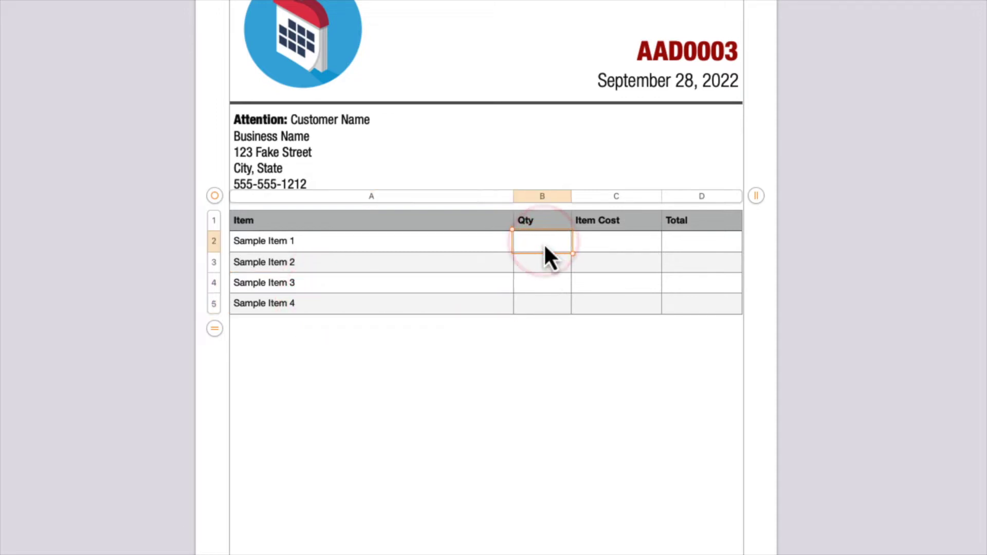
text(3)
key(Return)
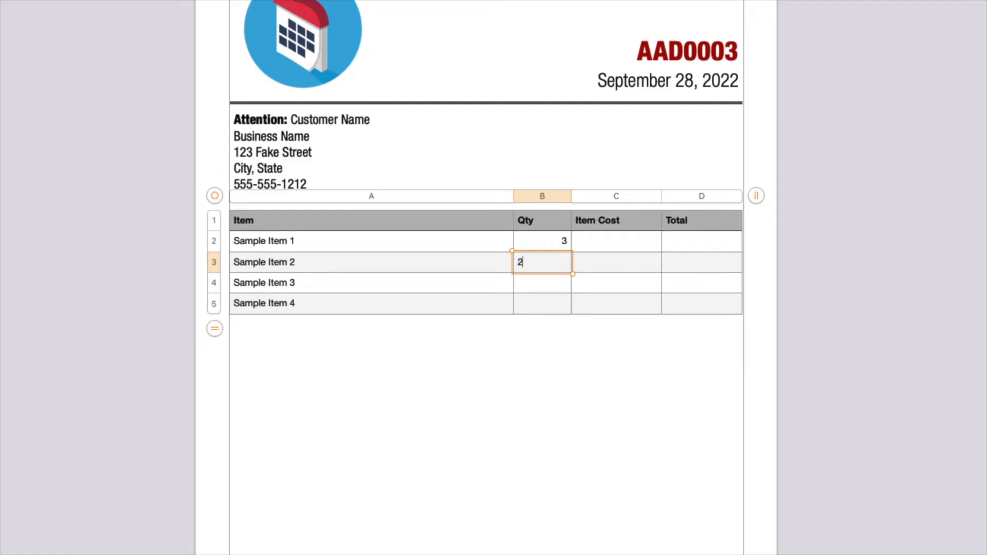
text(2)
key(Return)
text(4)
key(Return)
text(1)
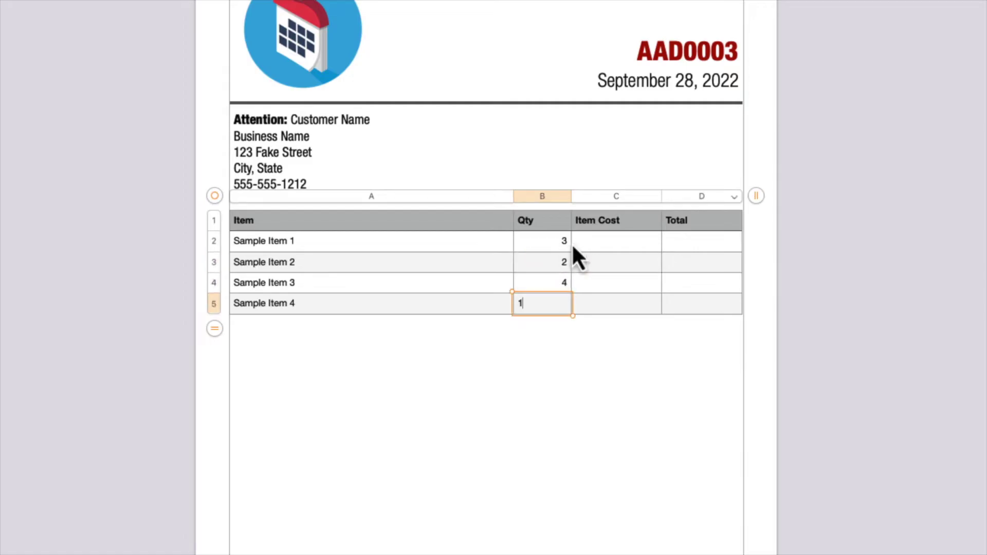
click(612, 246)
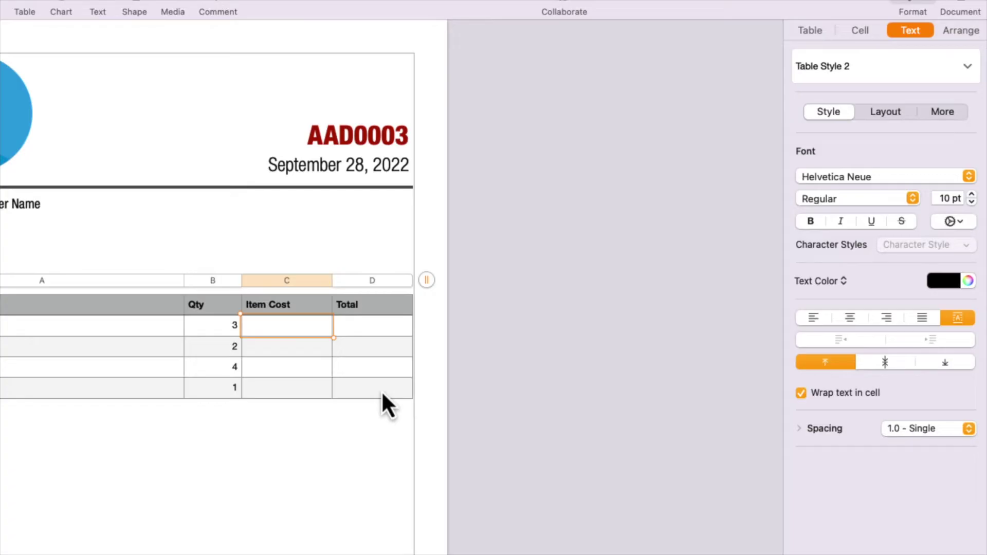
Format cells C2:D5 as Currency with thousands separators
shift+click(381, 390)
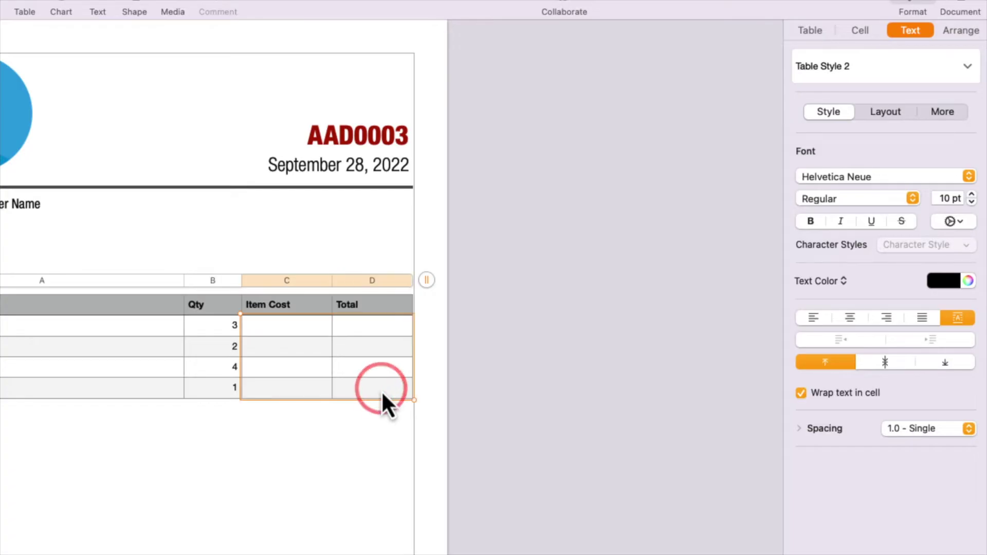
click(862, 32)
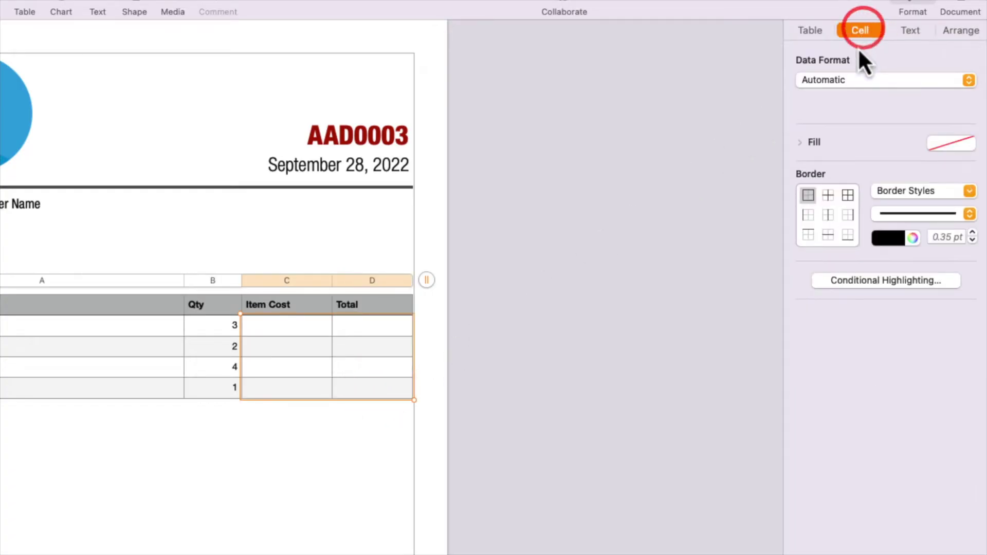
click(847, 81)
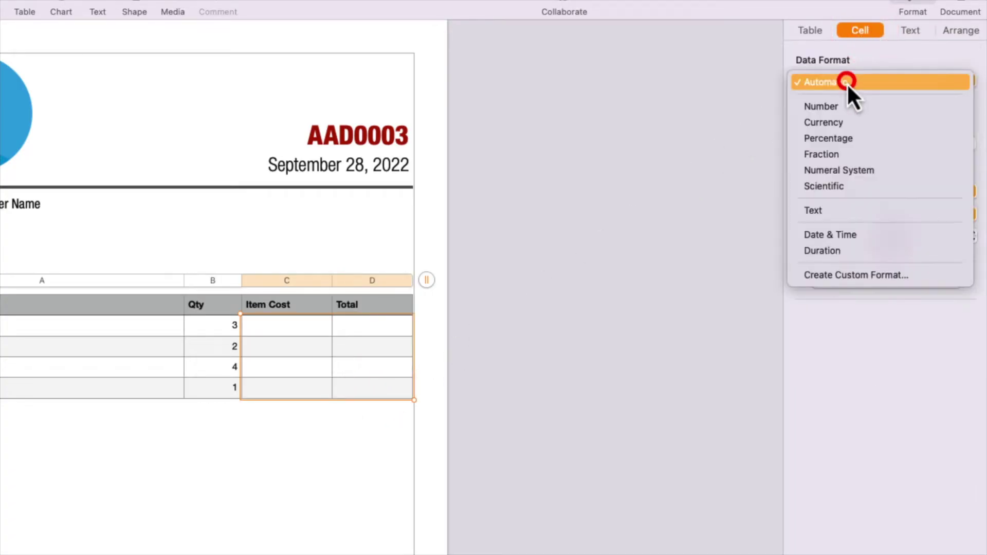
click(837, 126)
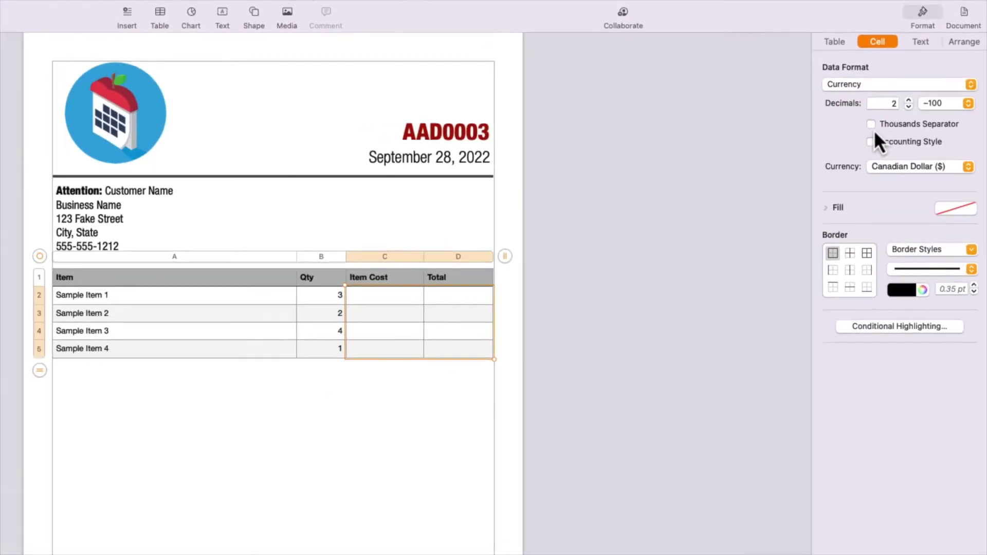
click(895, 121)
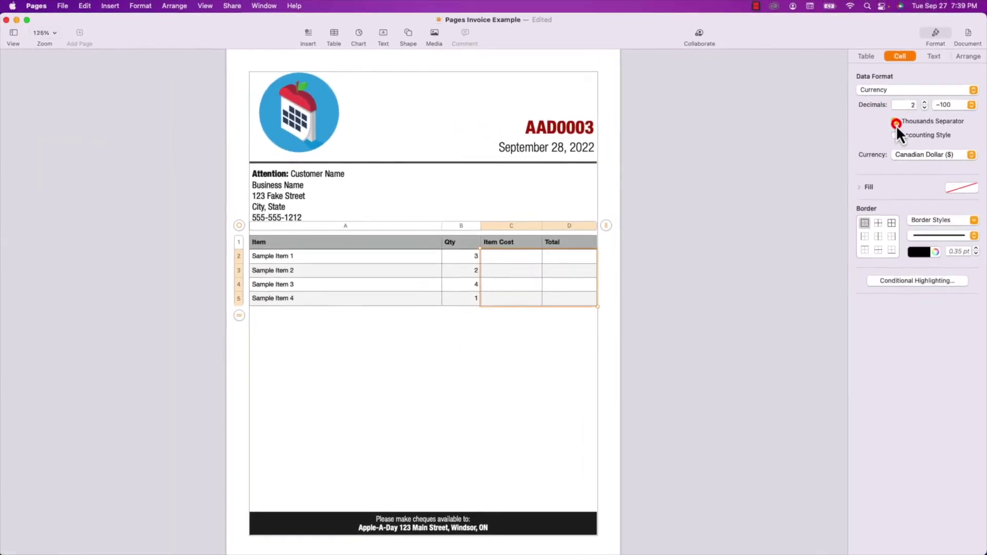
Enter item costs 59.99, 89.99, 1099.99 and 79.99 in the Item Cost column
click(518, 259)
text(59.99)
key(Return)
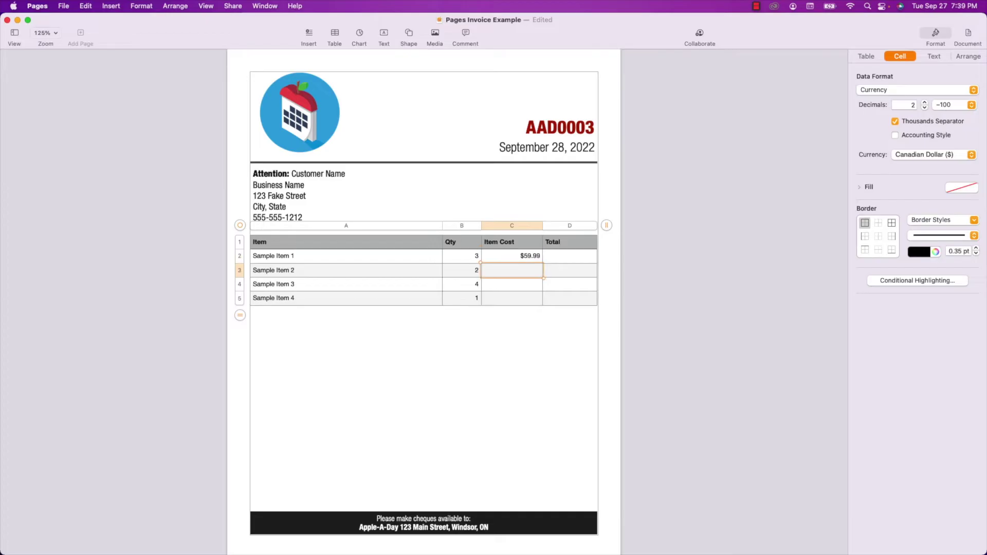
text(89.99)
key(Return)
text(1099.99)
key(Return)
text(79.99)
click(574, 270)
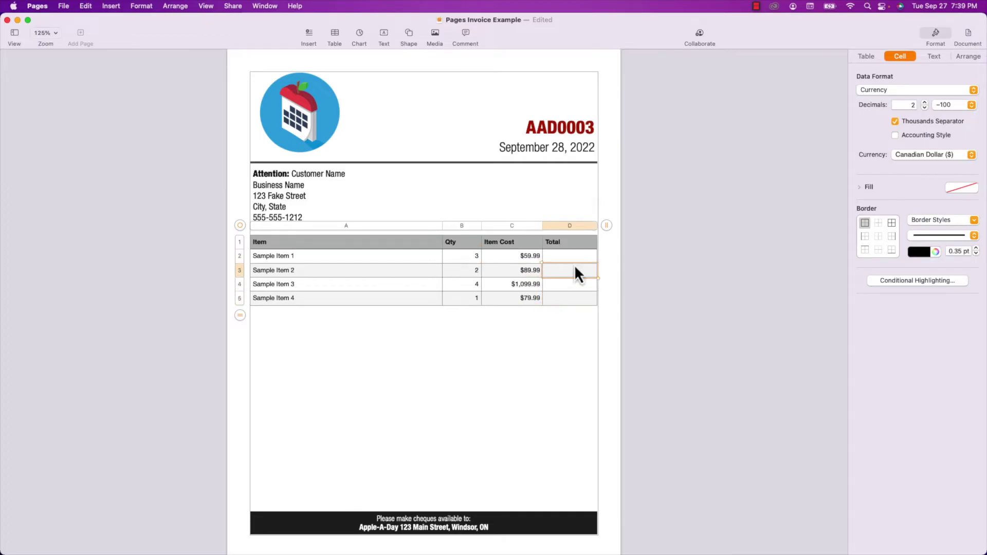
click(574, 256)
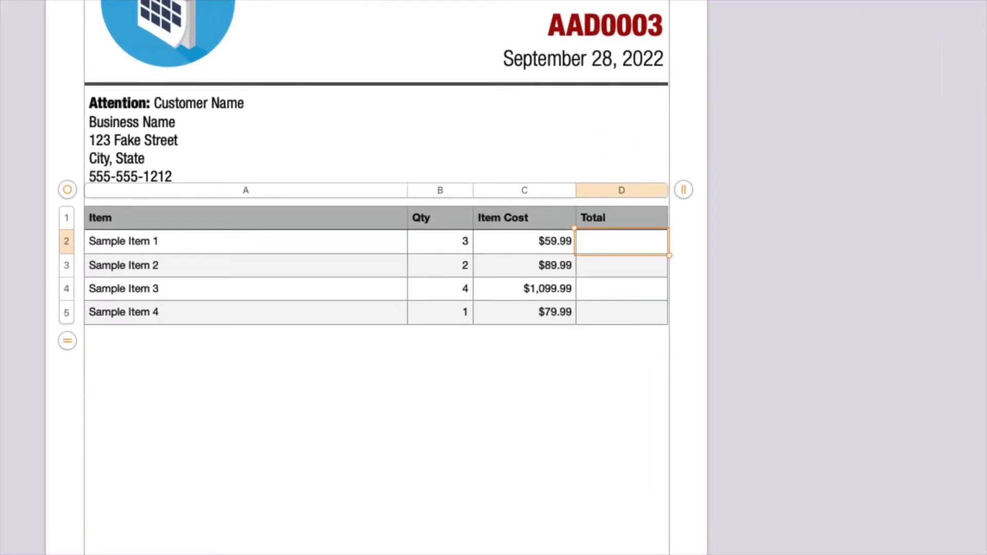
text(=)
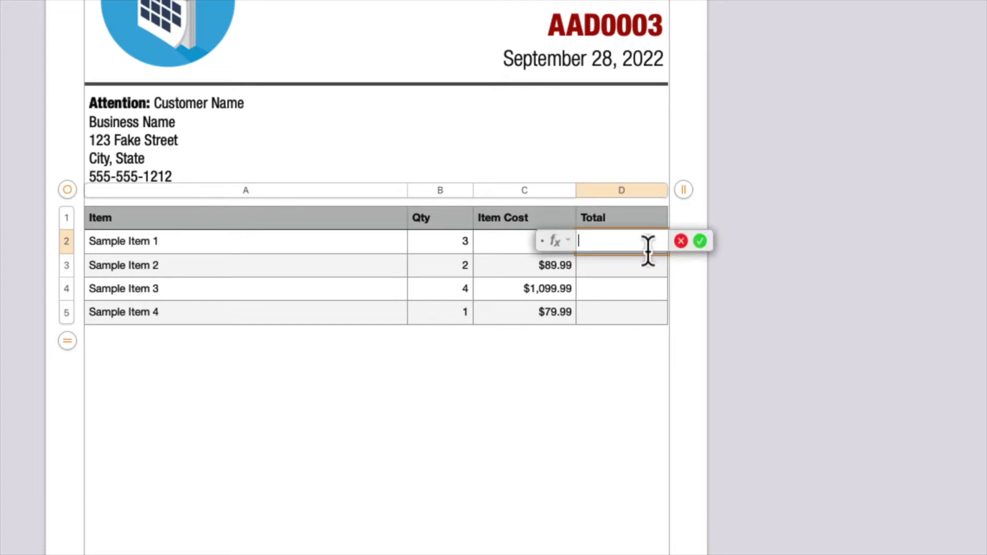
Make D2 the product of Qty B2 and Item Cost C2, giving $179.97
click(445, 248)
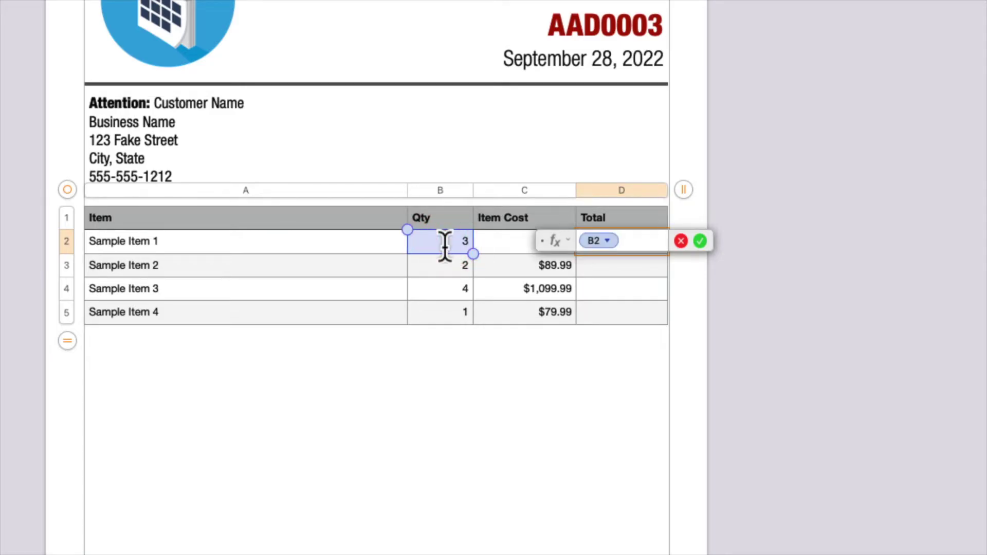
text(*)
click(501, 249)
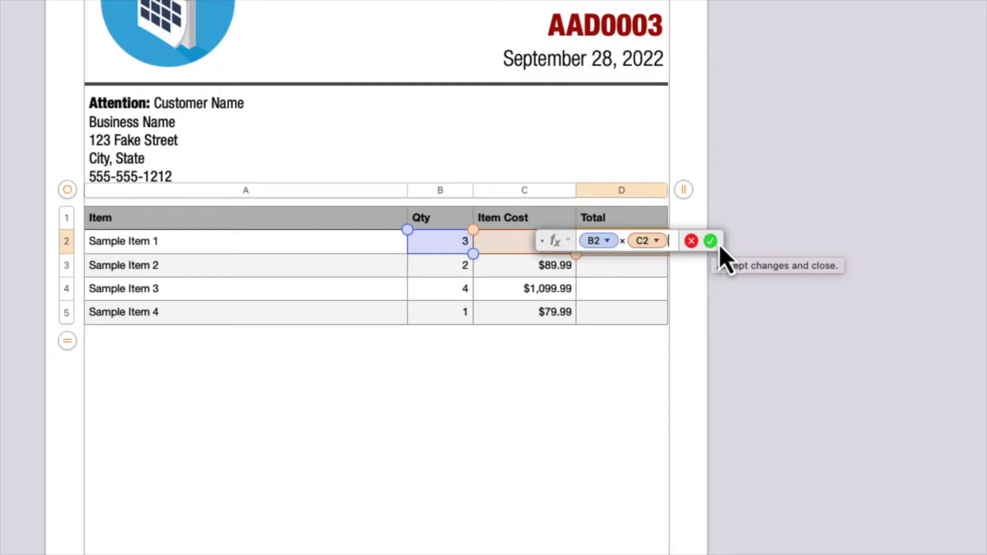
key(Return)
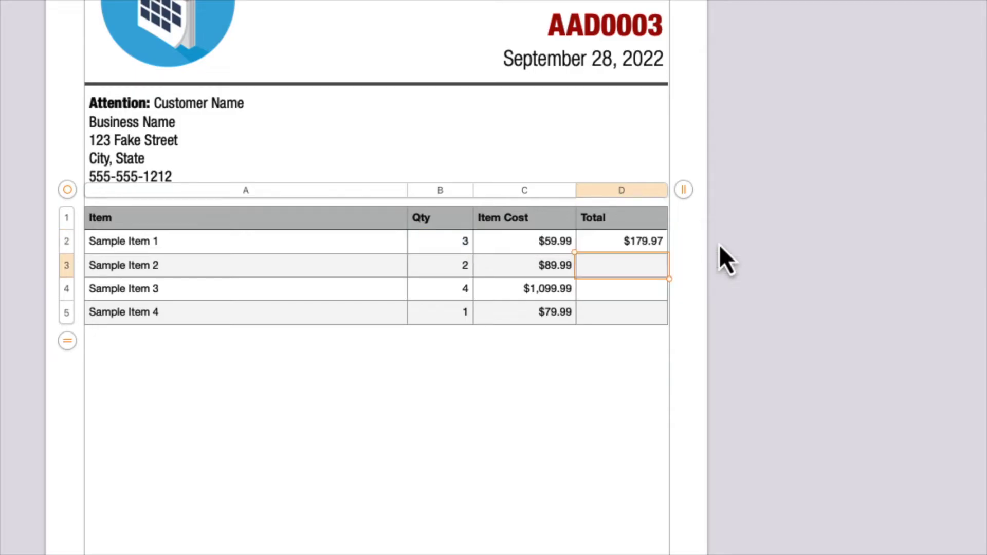
click(638, 246)
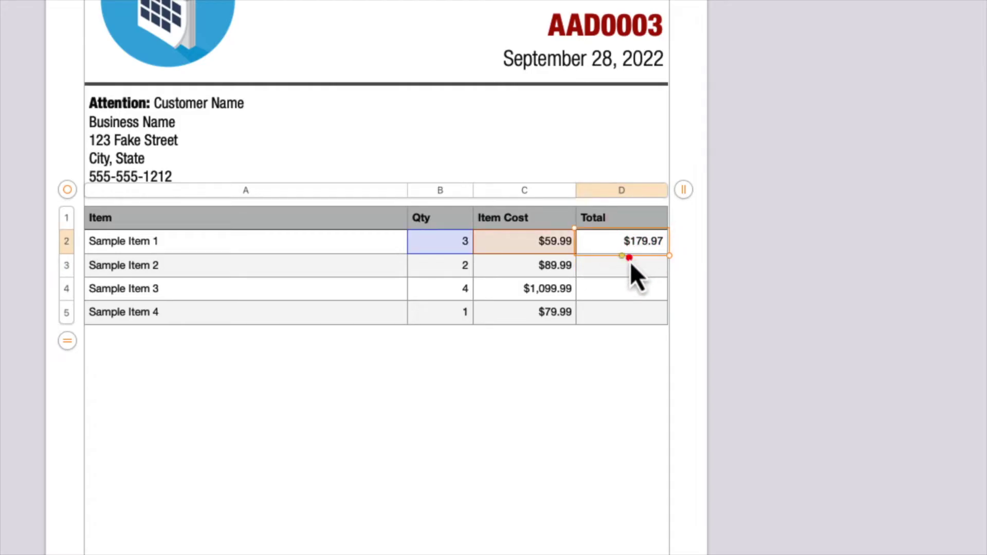
Paste the Total formula into D3, D4 and D5 so all rows show their totals
click(631, 262)
text($179.98)
key(Return)
key(super+v)
key(Return)
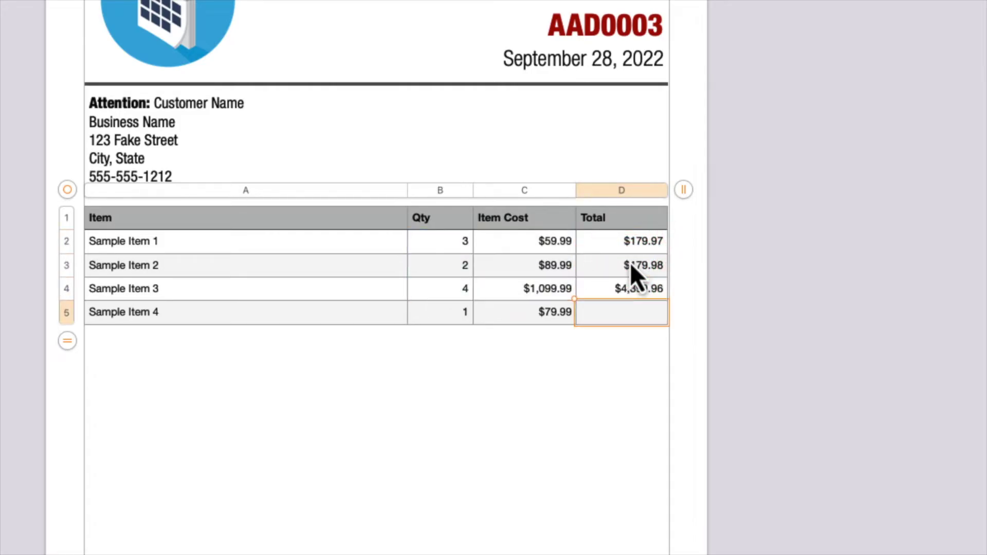
text($79.99)
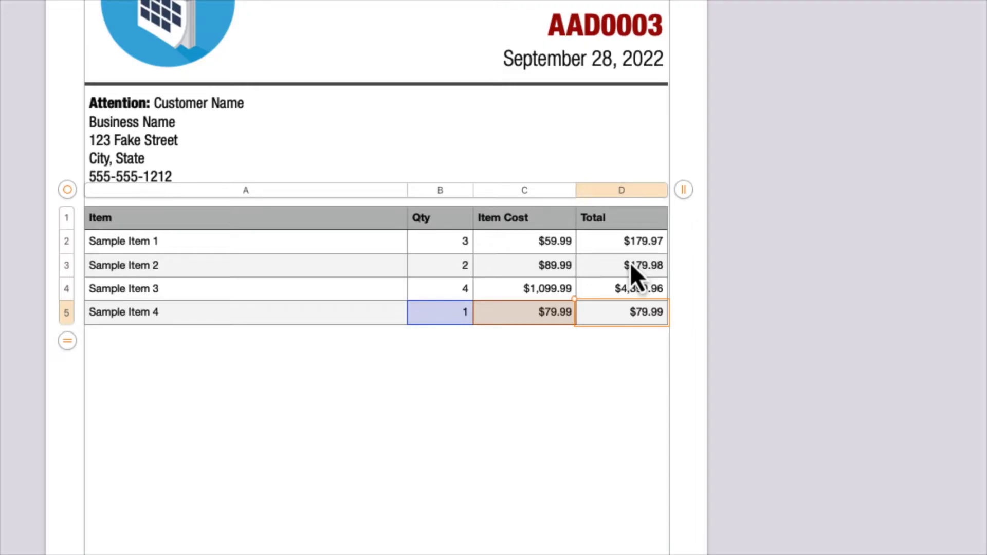
click(734, 289)
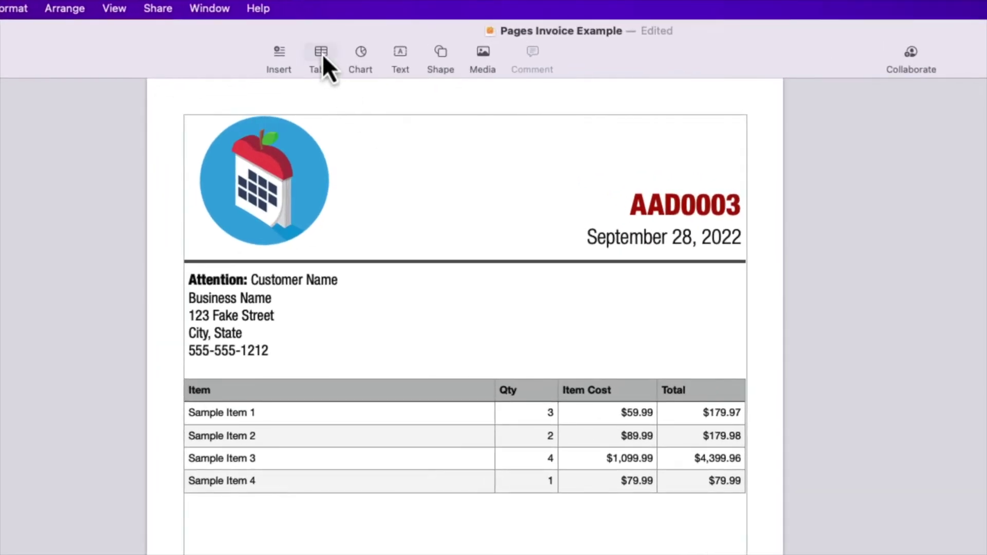
Insert a plain blank table and set it to Stay on Page in Arrange
click(322, 53)
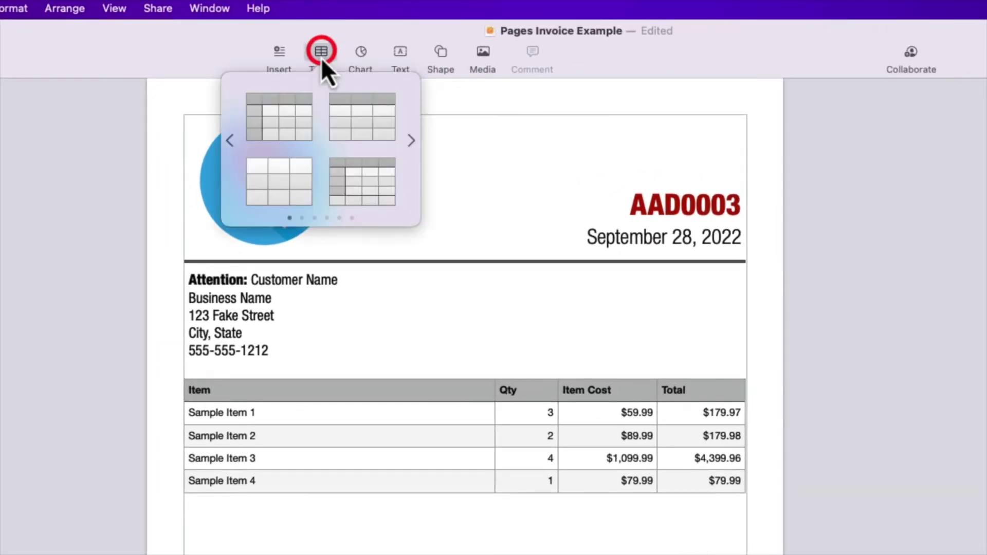
click(281, 182)
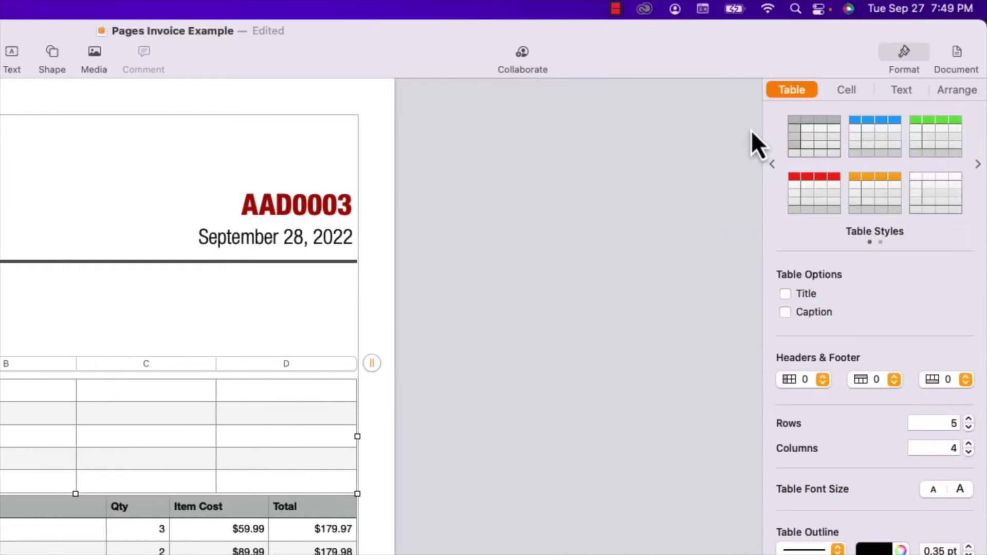
click(962, 92)
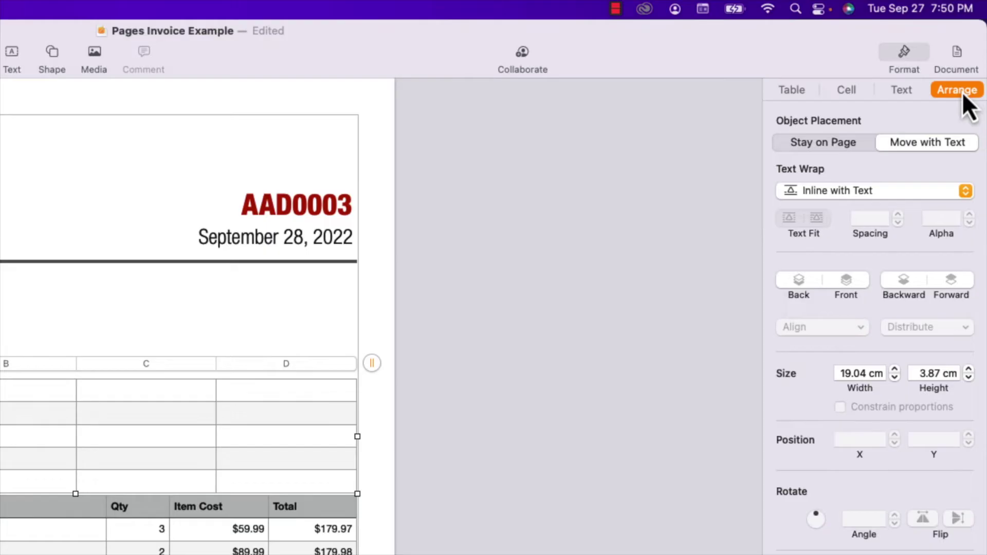
click(812, 143)
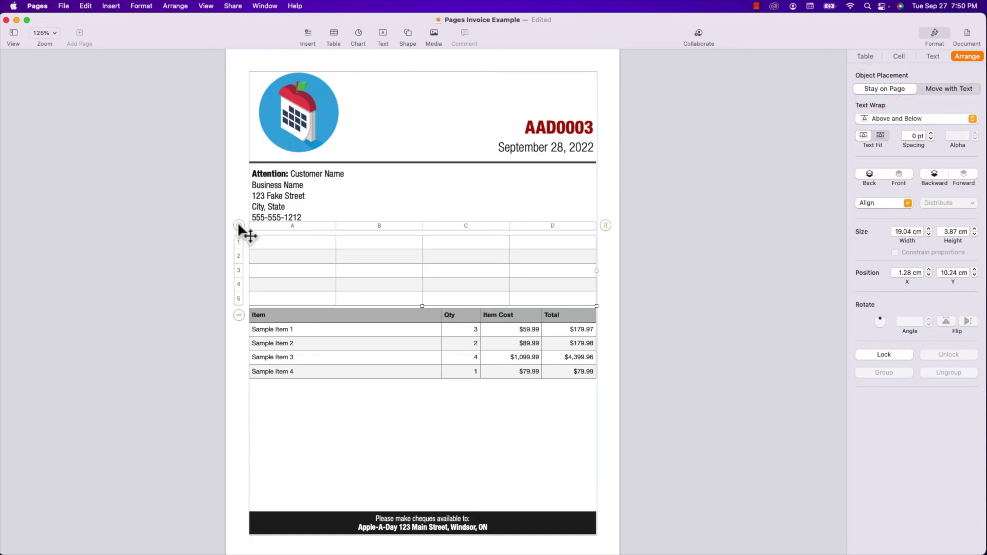
Move the new table below the items and delete its columns C and D
drag(239, 225, 318, 346)
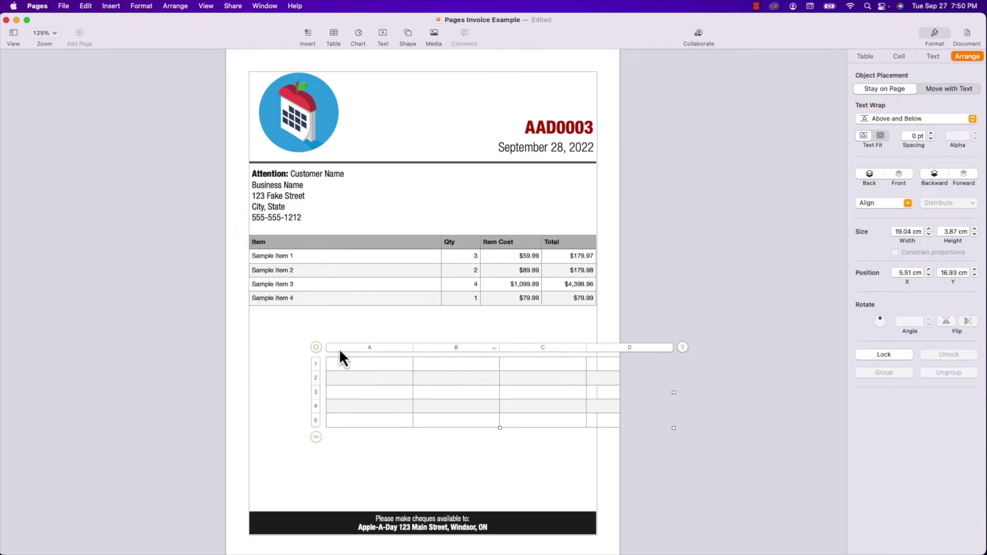
click(548, 348)
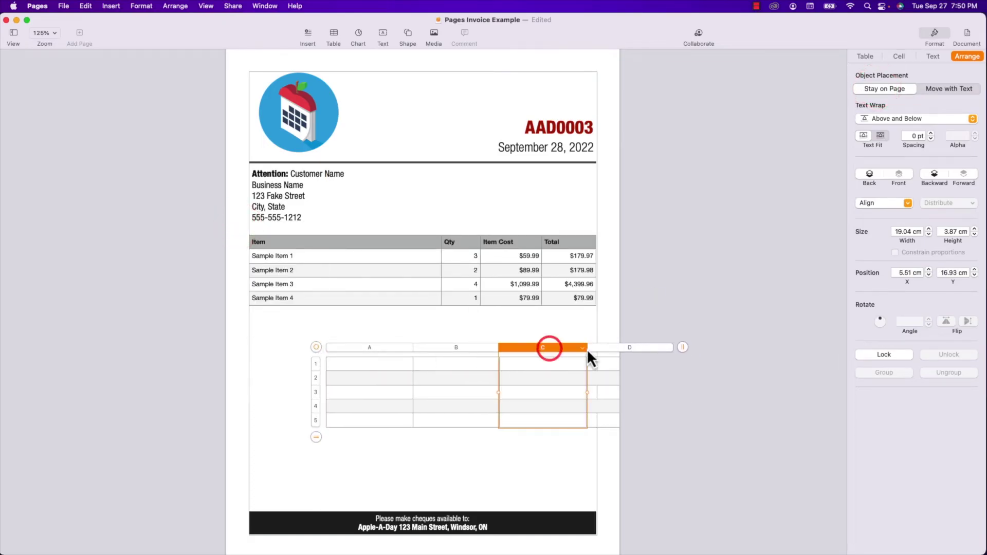
shift+click(627, 349)
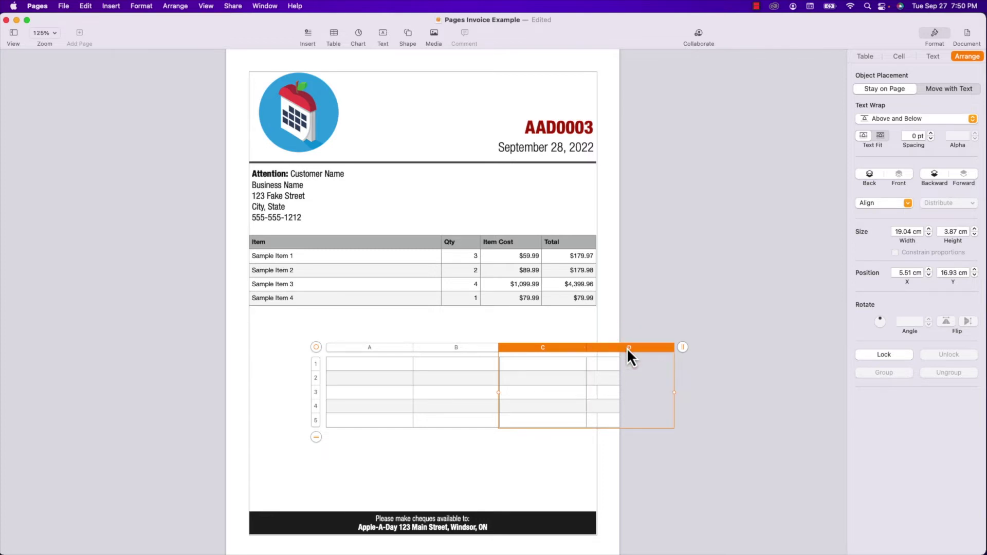
right_click(668, 348)
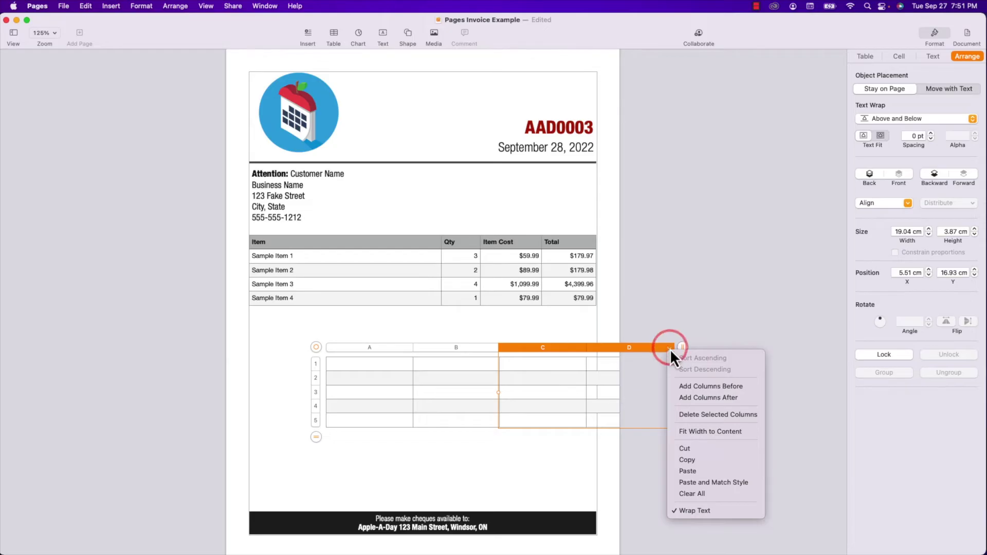
click(697, 415)
click(698, 392)
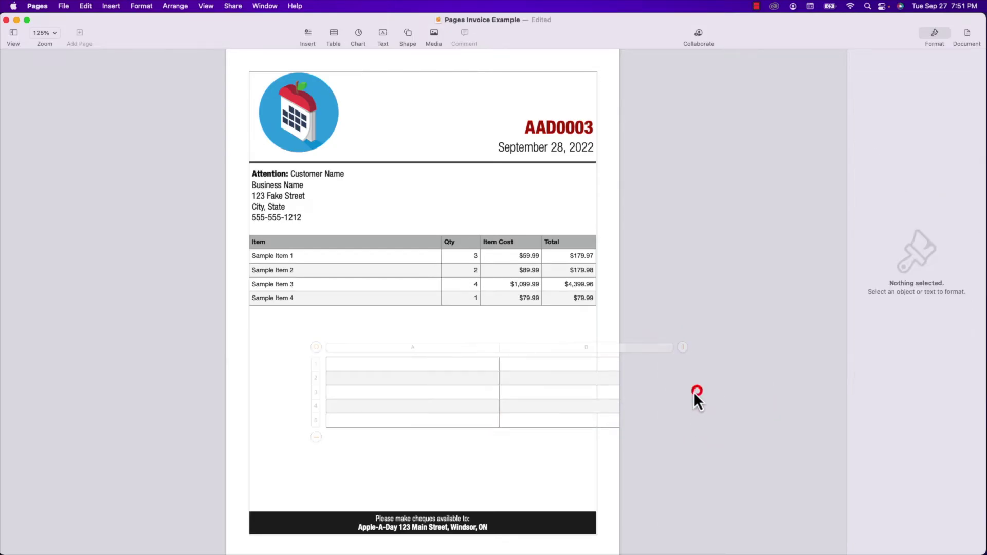
Narrow the table to about half the page and delete rows 4 and 5
click(466, 372)
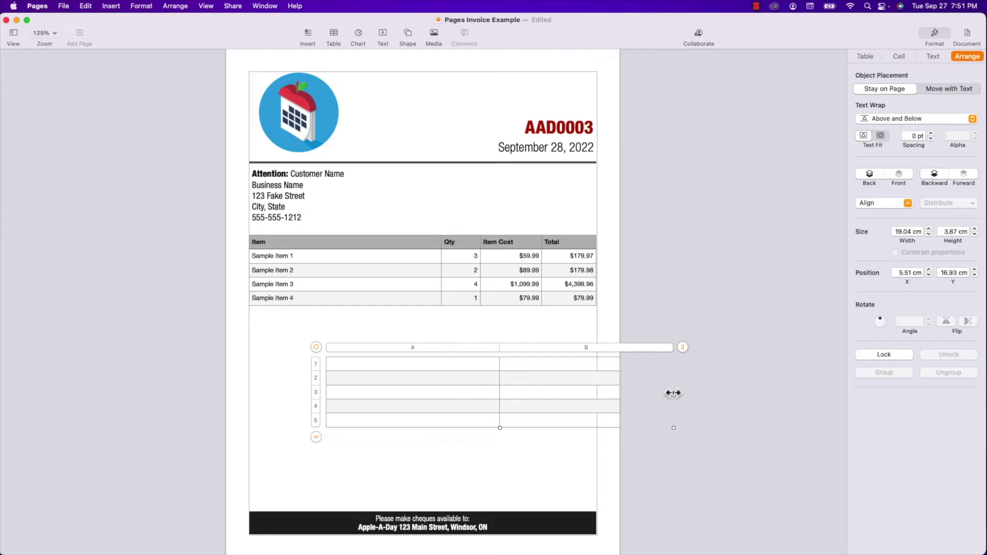
drag(674, 393, 514, 394)
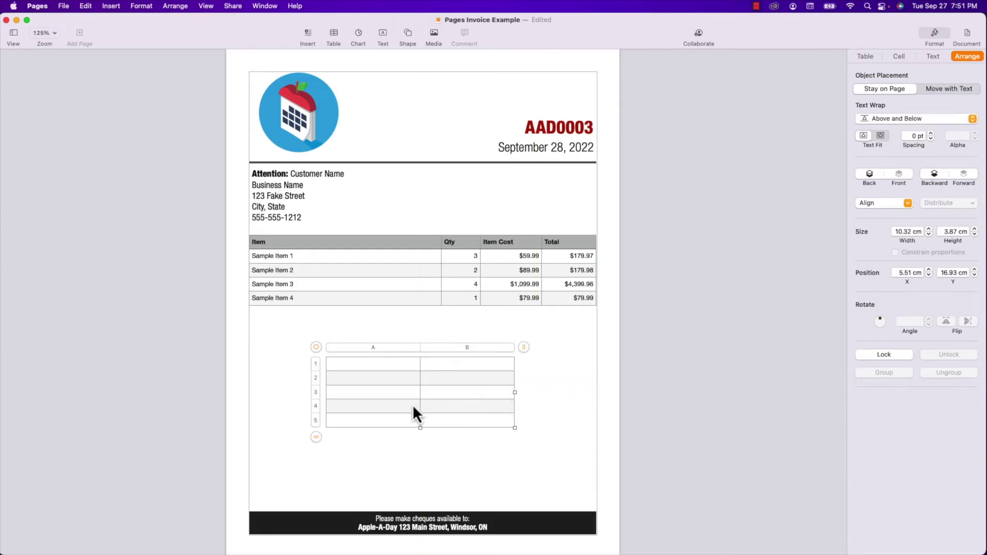
drag(316, 407, 322, 424)
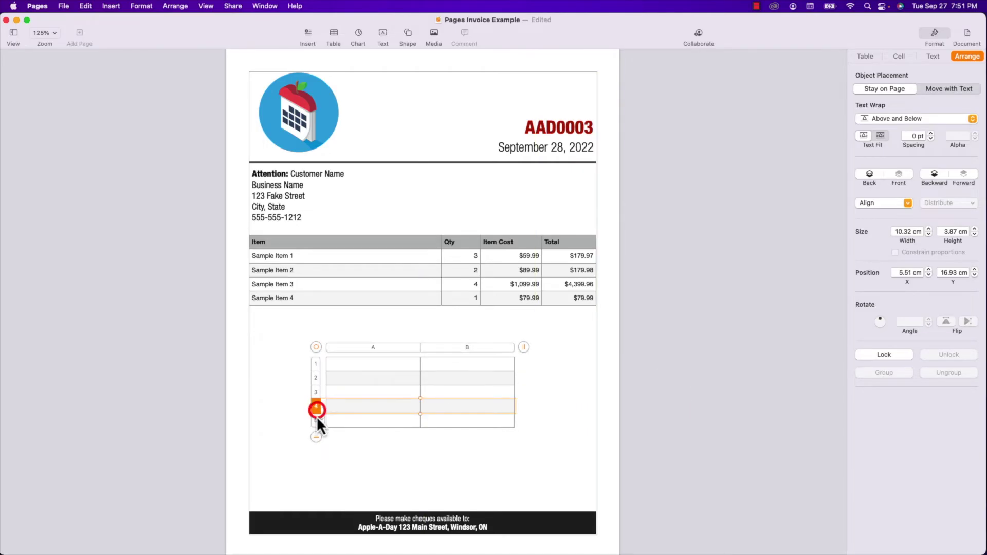
click(322, 421)
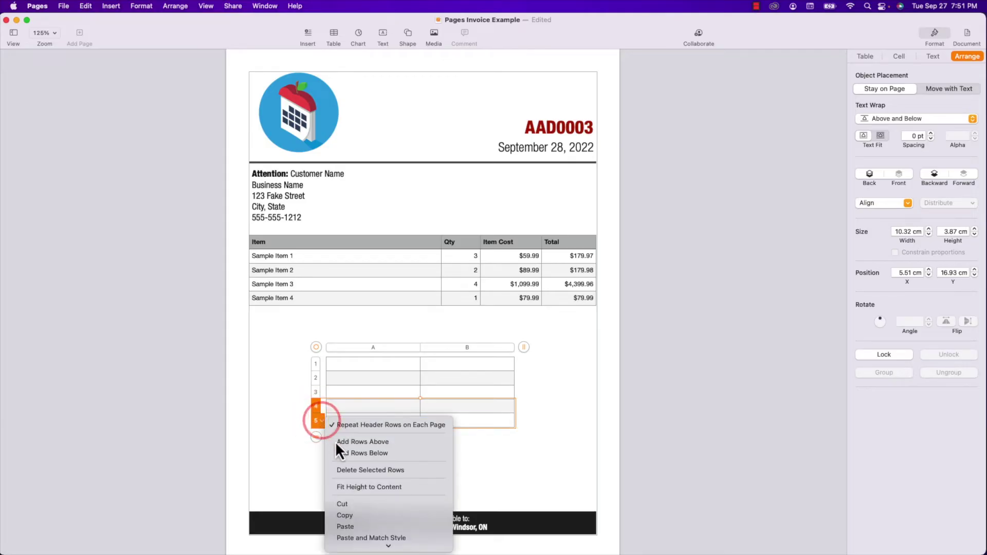
click(355, 471)
Position the small table beneath the item table's right side
drag(316, 348, 398, 341)
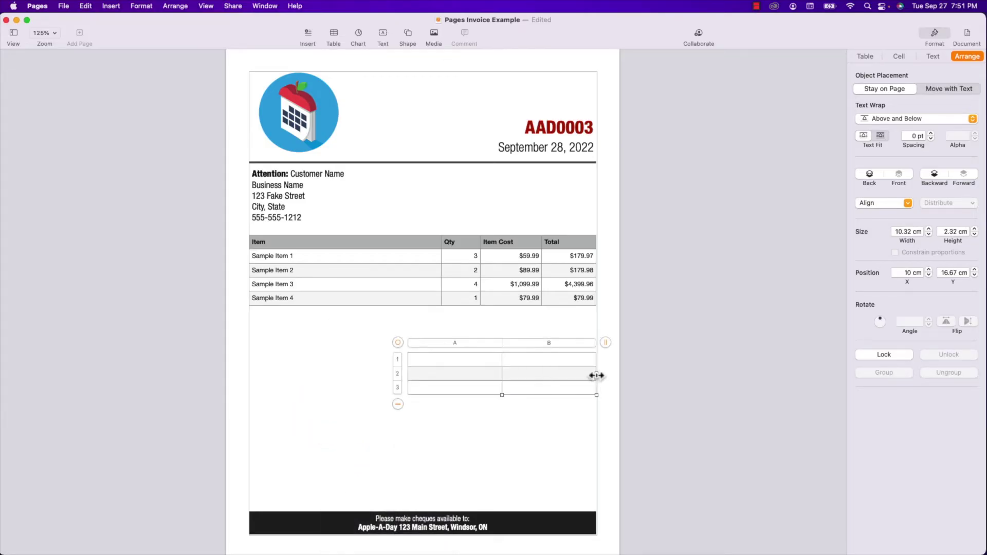
drag(595, 375, 512, 379)
drag(408, 348, 466, 351)
Label the rows Sub Total, Tax and Amount Due, right-aligned and bold
click(519, 346)
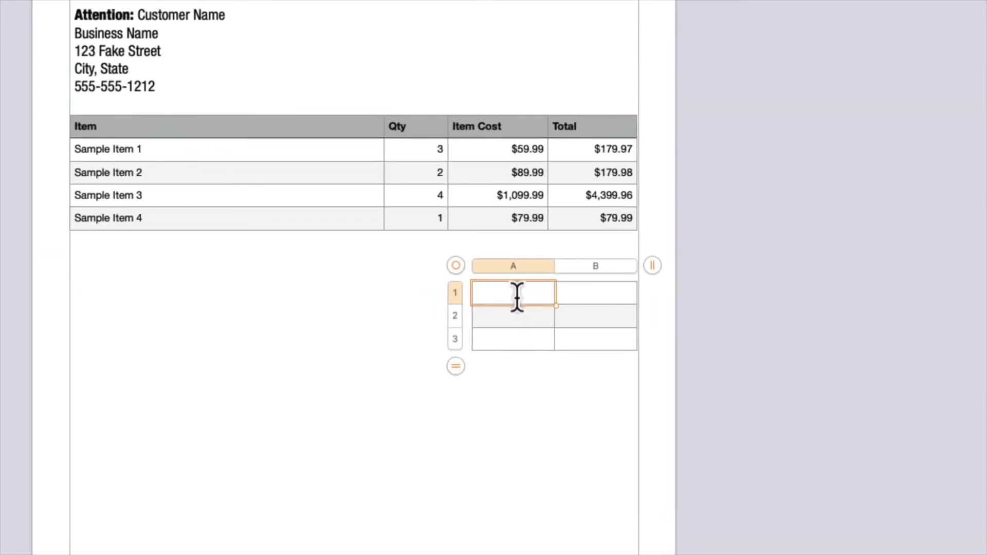
text(Sub Tota)
text(l:)
click(514, 319)
text(T)
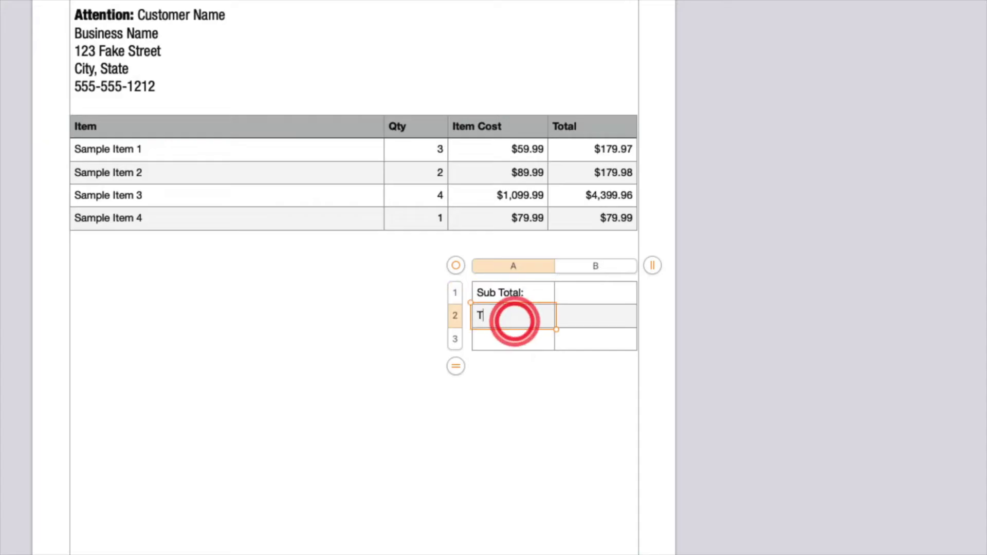
text(ax:)
click(509, 340)
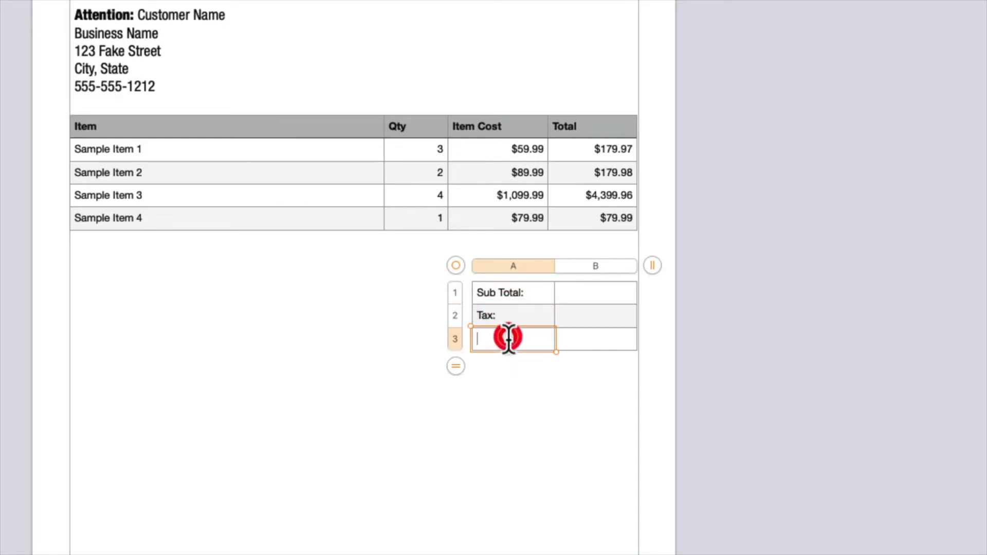
text(Amount)
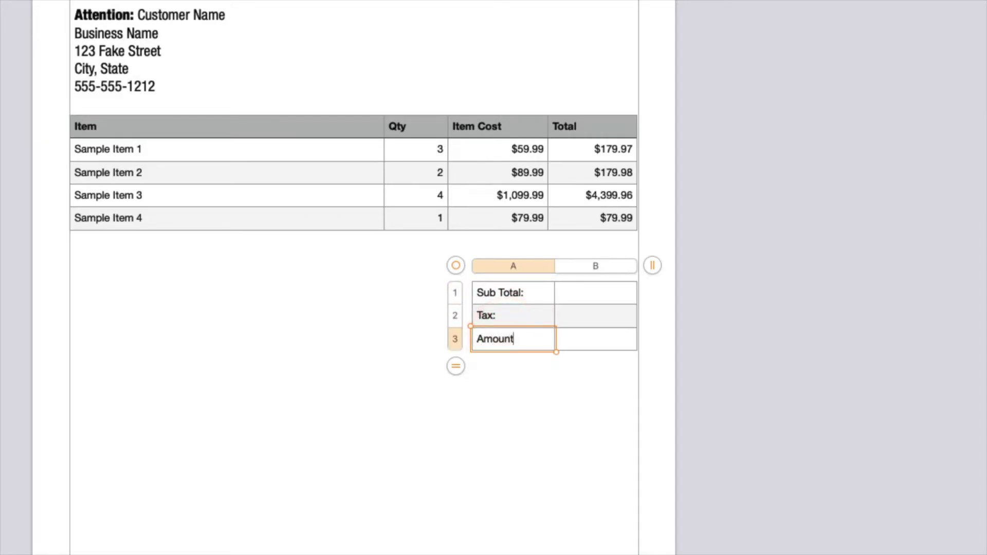
text( Due:)
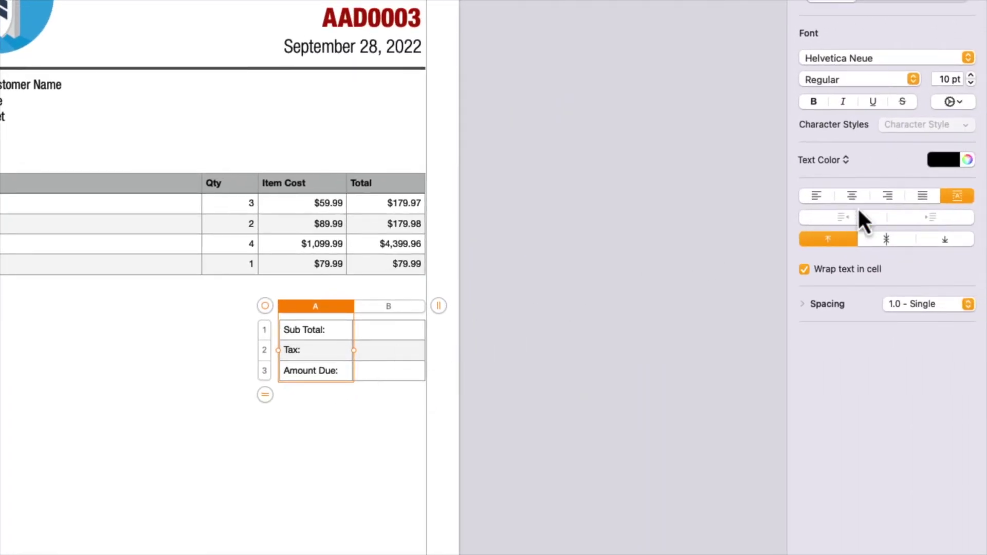
click(887, 197)
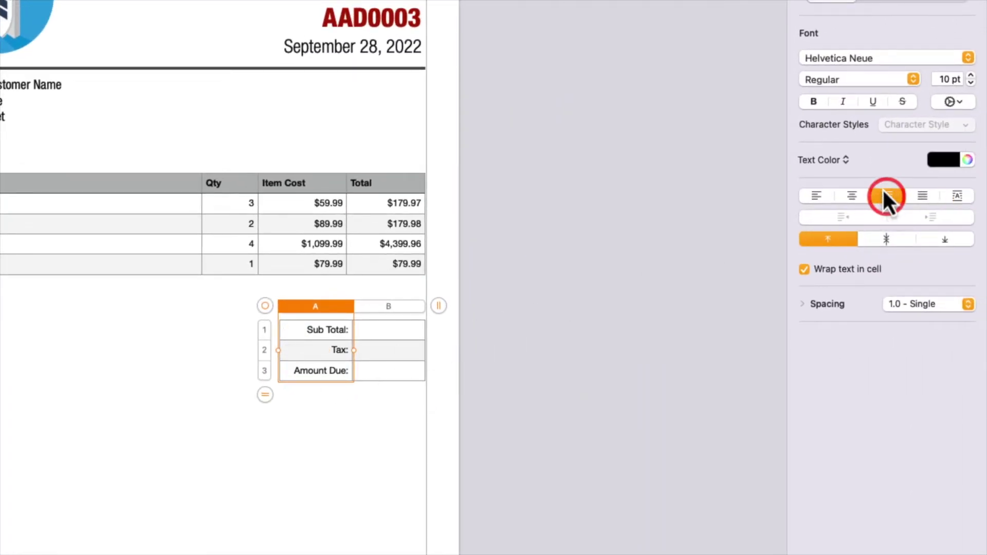
click(839, 84)
Turn off alternating row color and remove all cell borders from the summary table
click(278, 335)
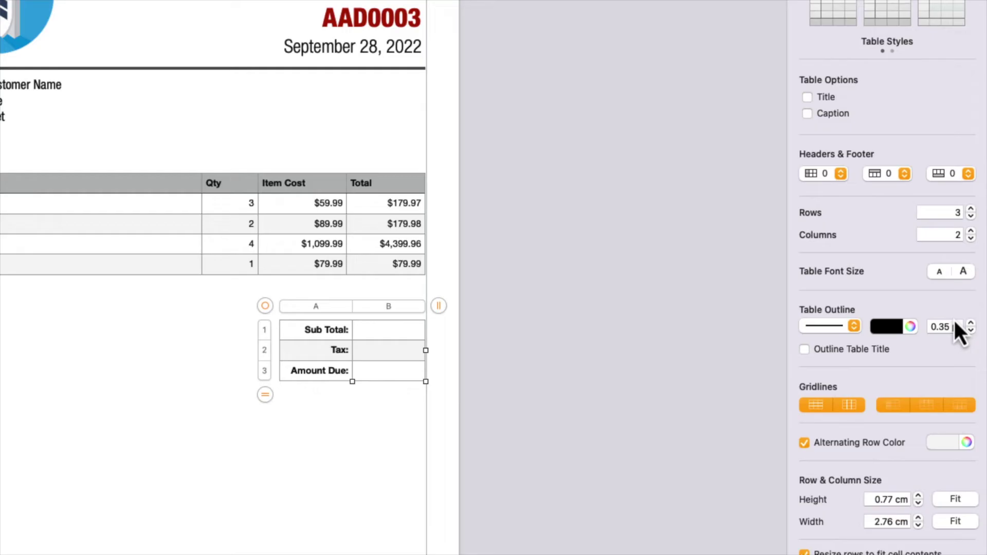
click(804, 444)
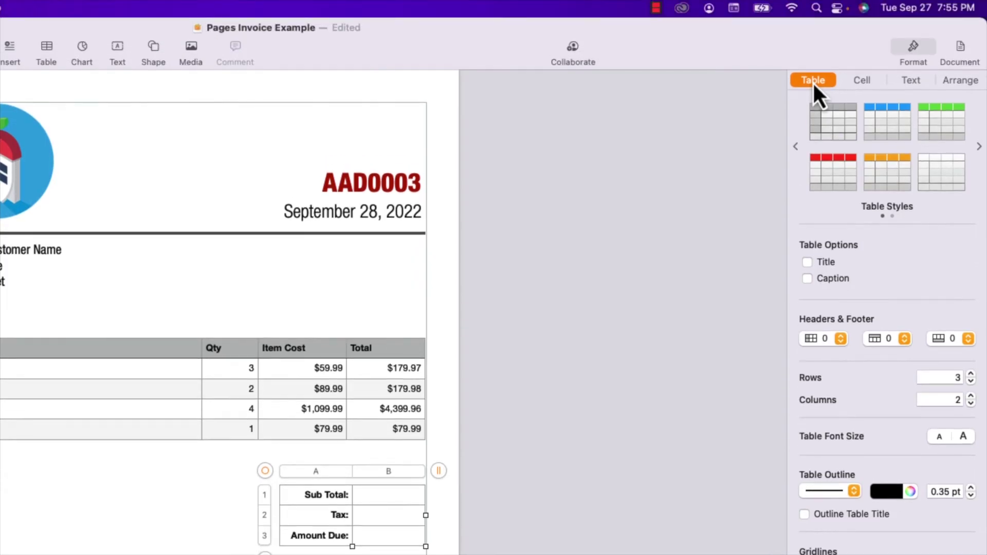
click(862, 81)
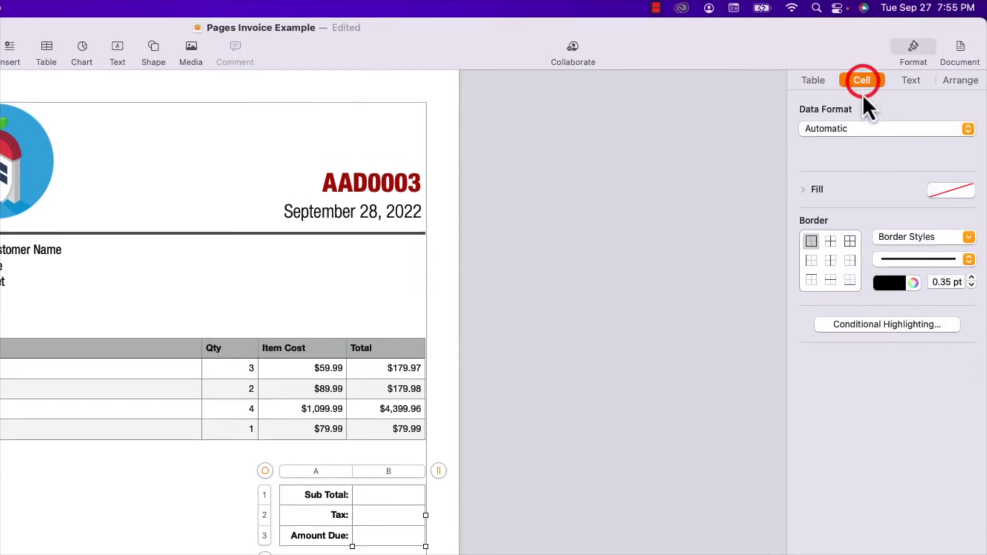
click(849, 242)
click(920, 236)
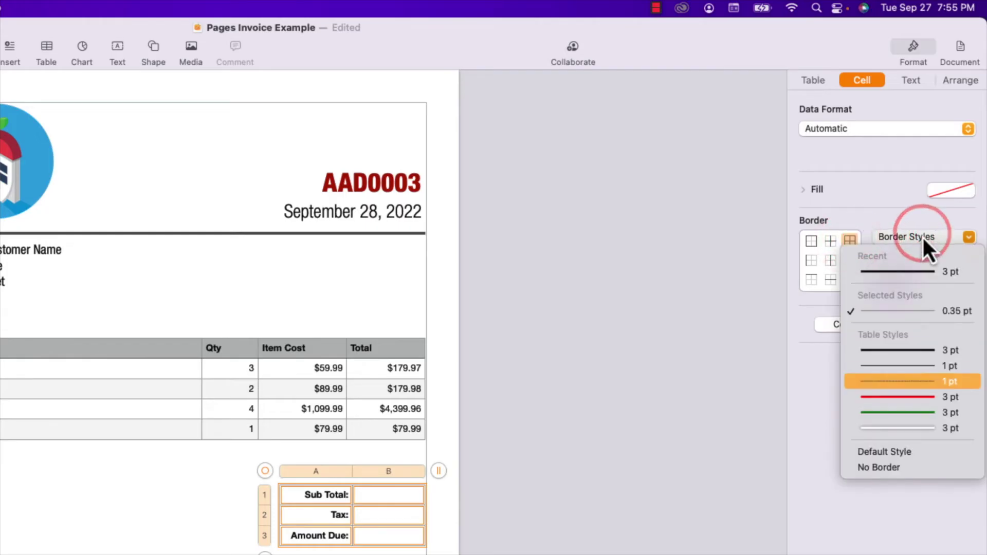
click(887, 468)
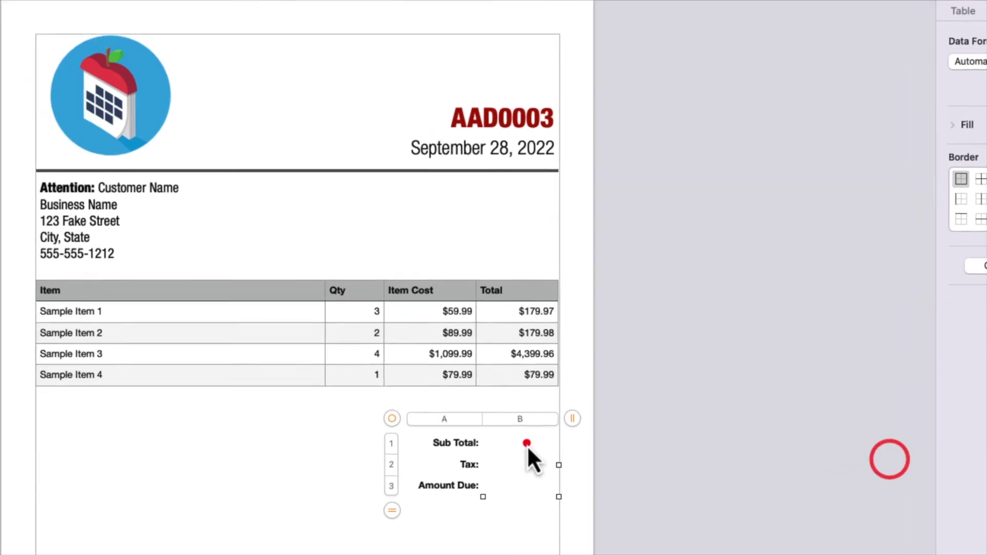
click(746, 359)
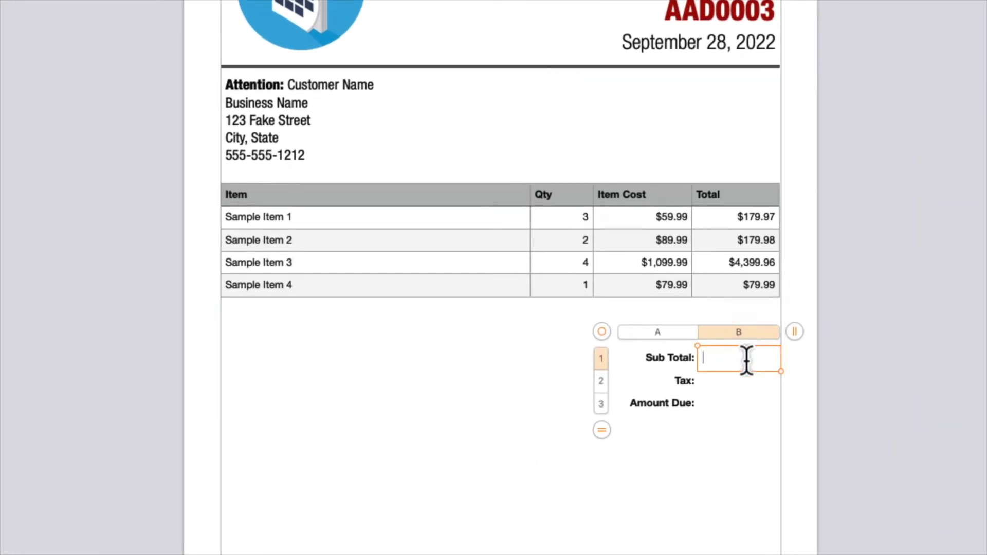
text(=)
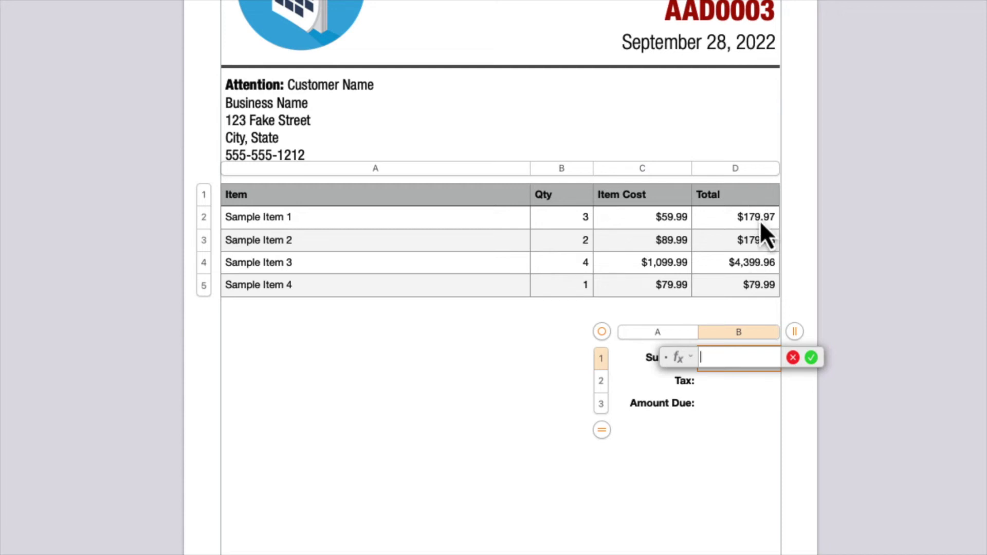
Set Sub Total to SUM(Table 1::D2:D5), showing $4,839.90
click(761, 224)
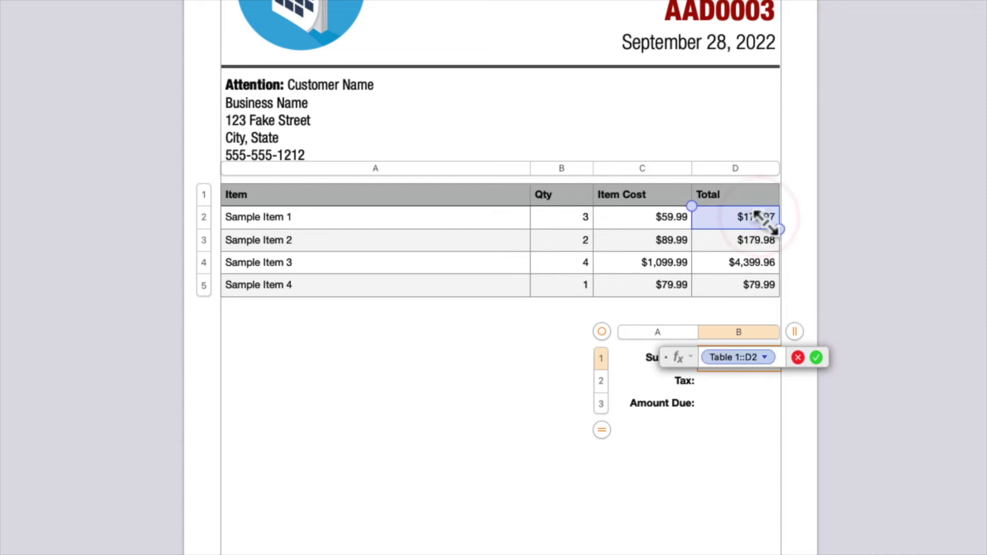
drag(771, 223, 771, 284)
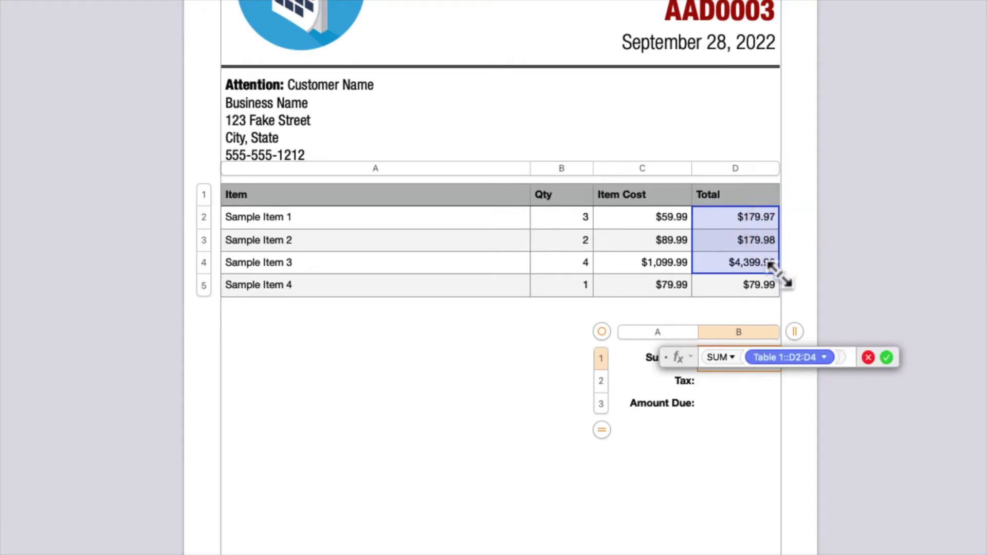
drag(774, 285, 778, 293)
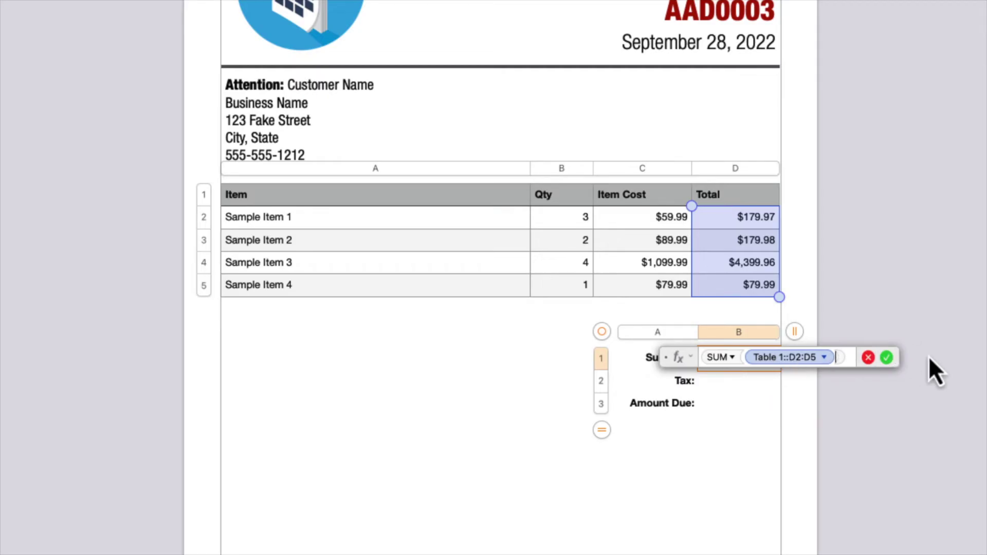
click(888, 357)
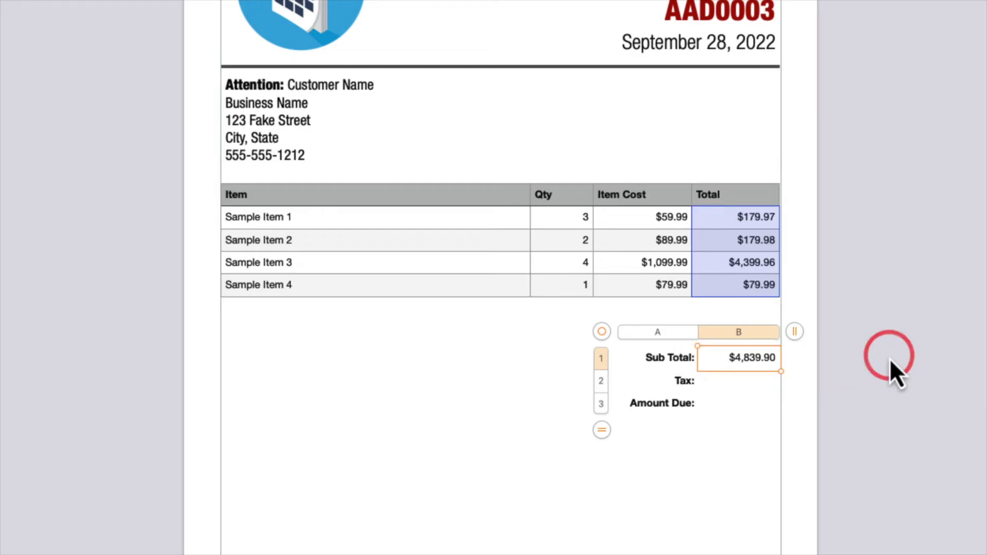
click(849, 370)
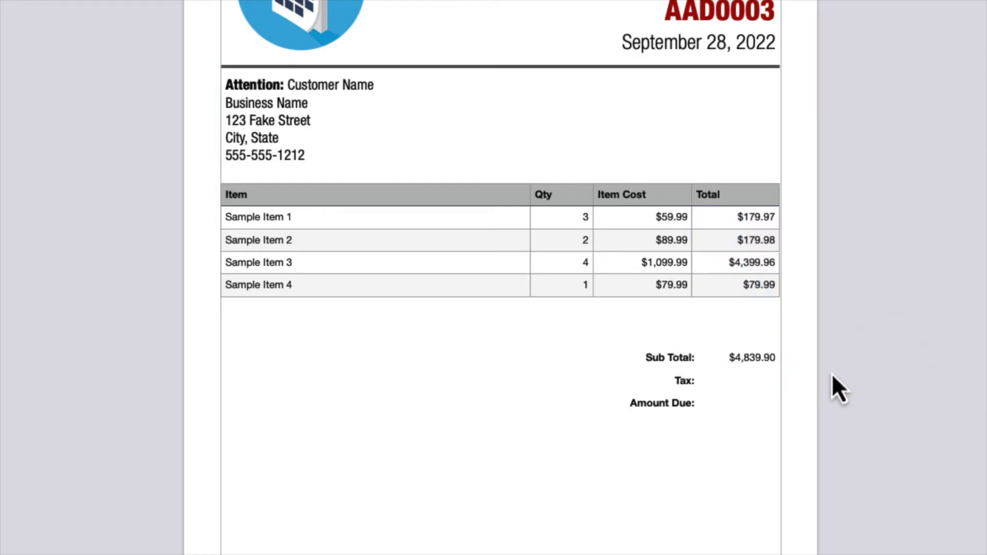
click(749, 390)
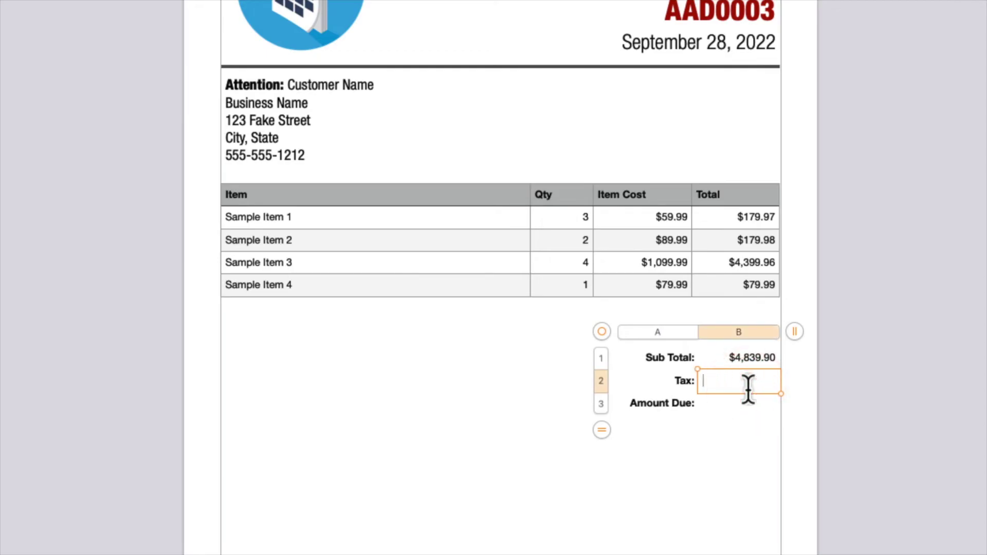
text(=)
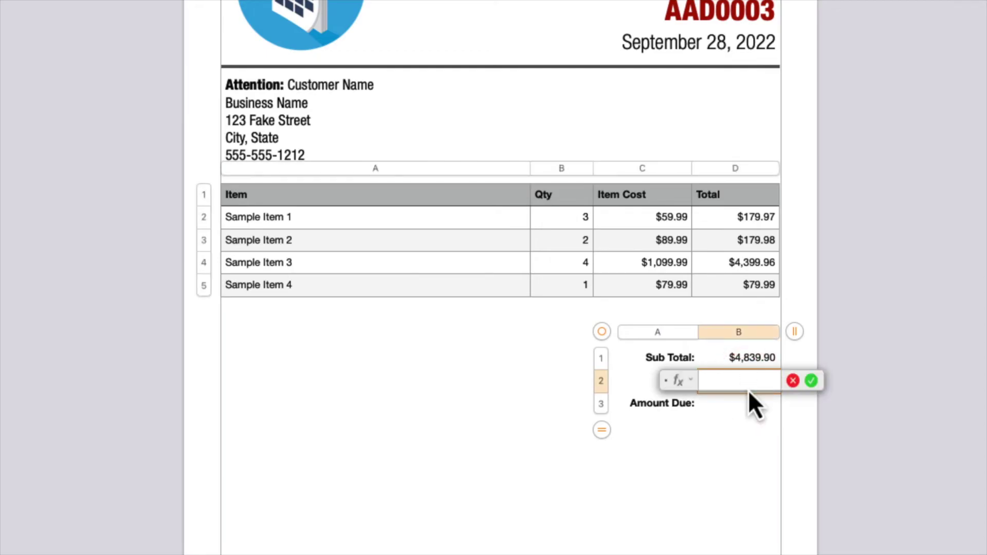
Set Tax to the Sub Total cell times 0.13, showing $629.19
click(746, 359)
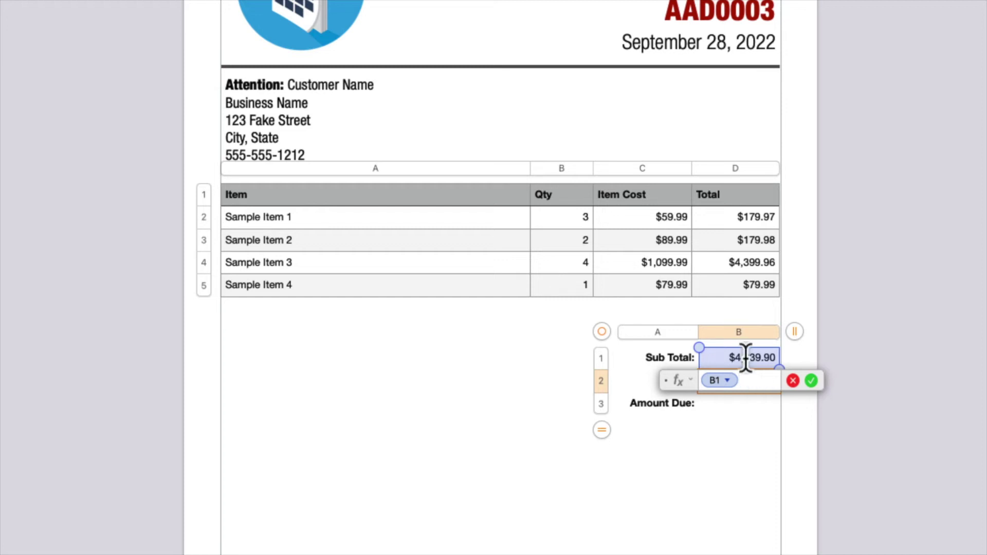
text(*)
text(0)
text(.13)
click(812, 381)
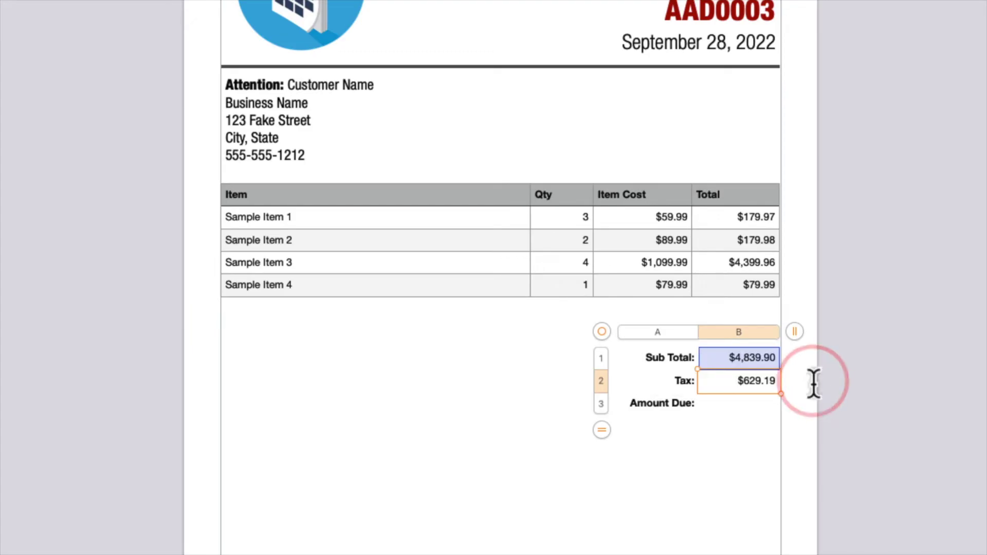
click(845, 414)
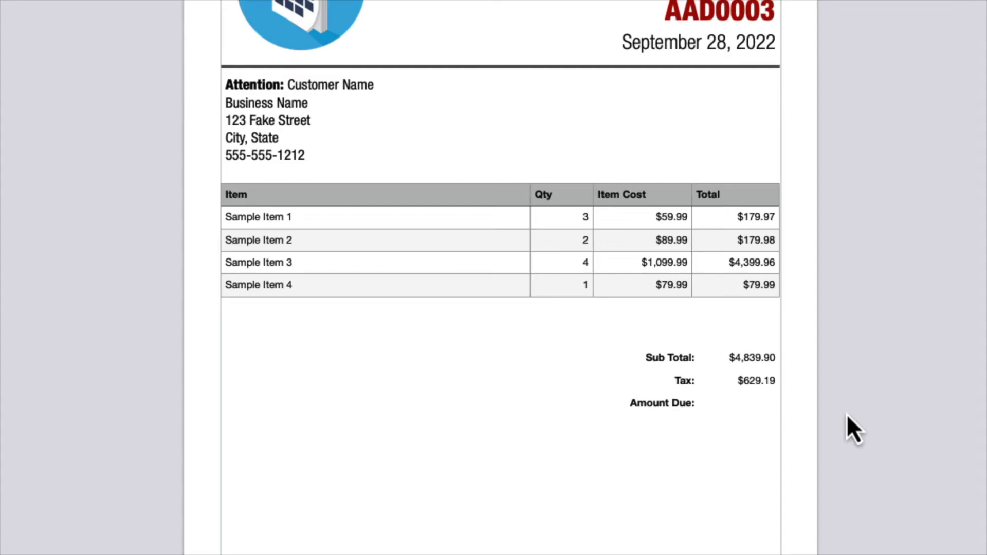
click(739, 406)
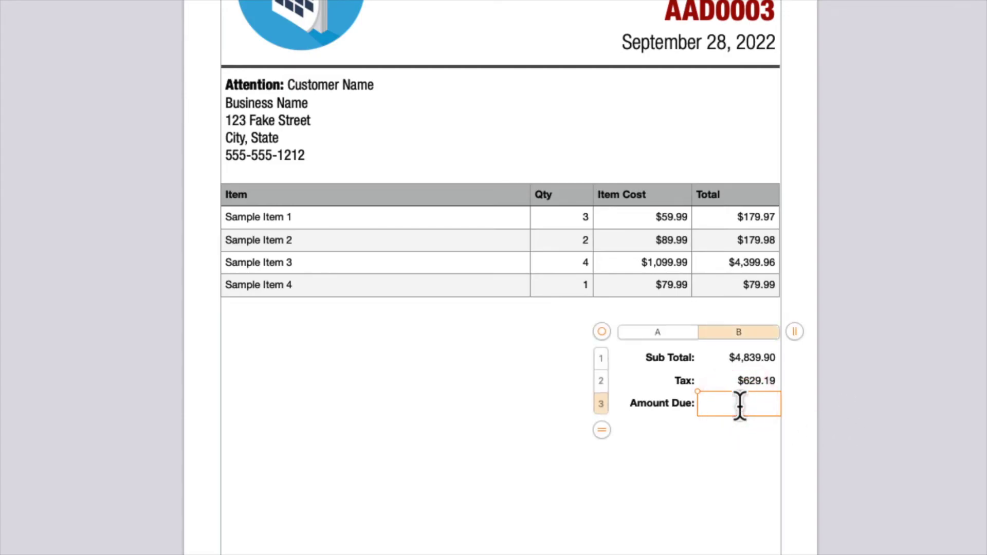
text(=)
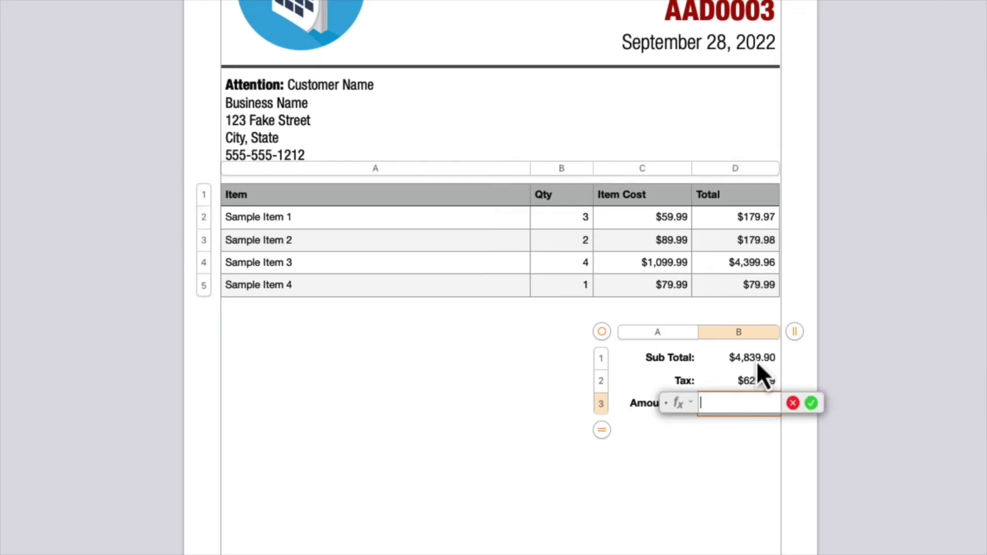
Set Amount Due to SUM(B1:B2), showing $5,469.09
click(758, 358)
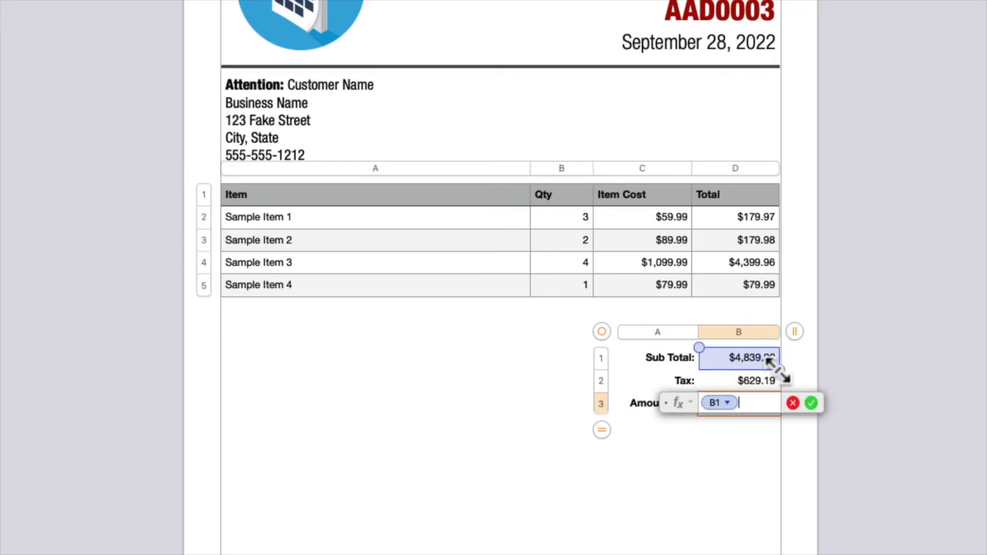
drag(773, 367, 774, 381)
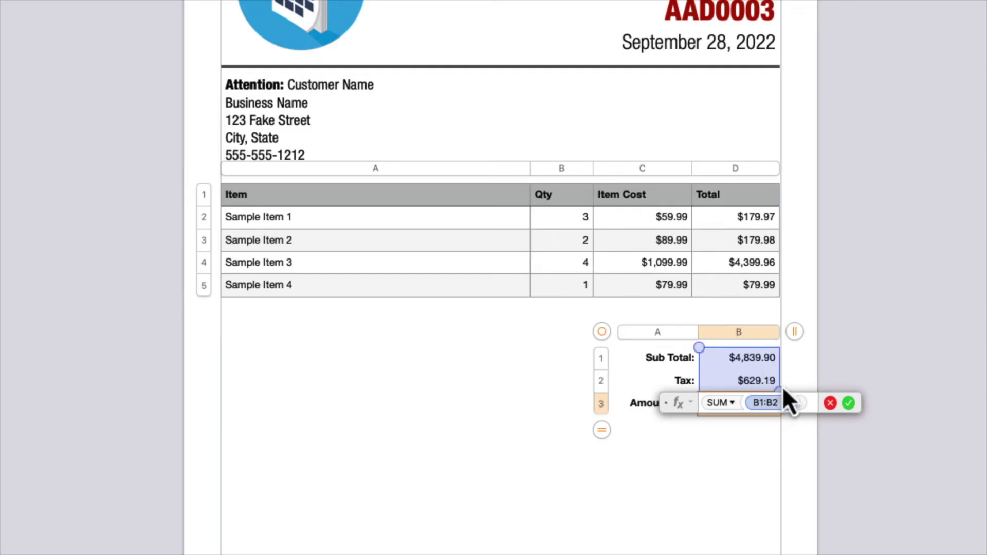
click(848, 407)
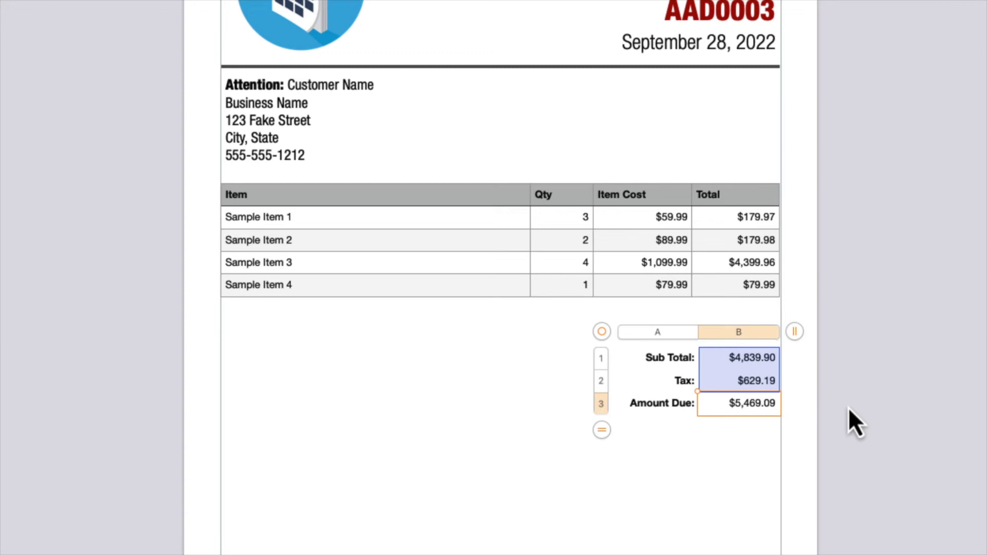
click(848, 408)
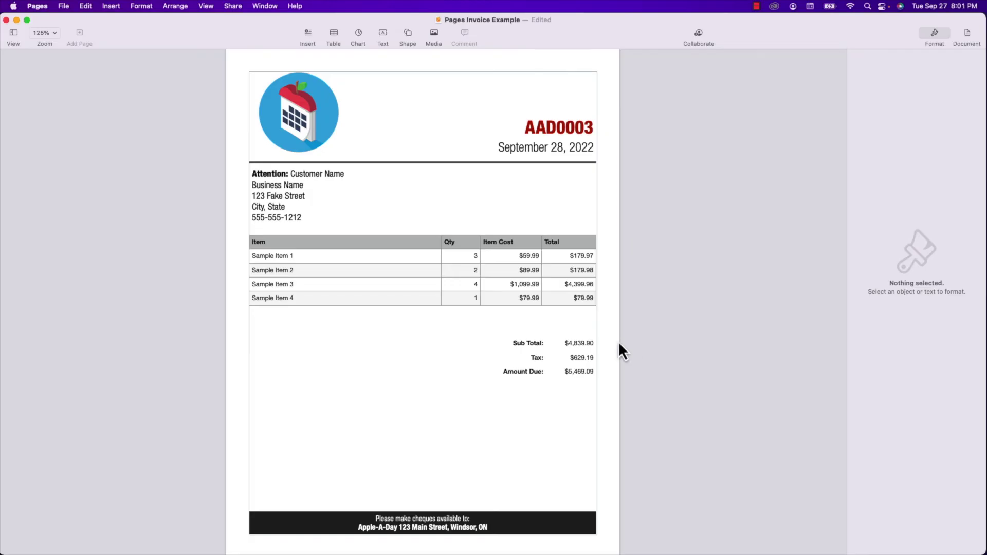
Change Sample Item 2's quantity to 15 and add a row below Sample Item 3
click(468, 274)
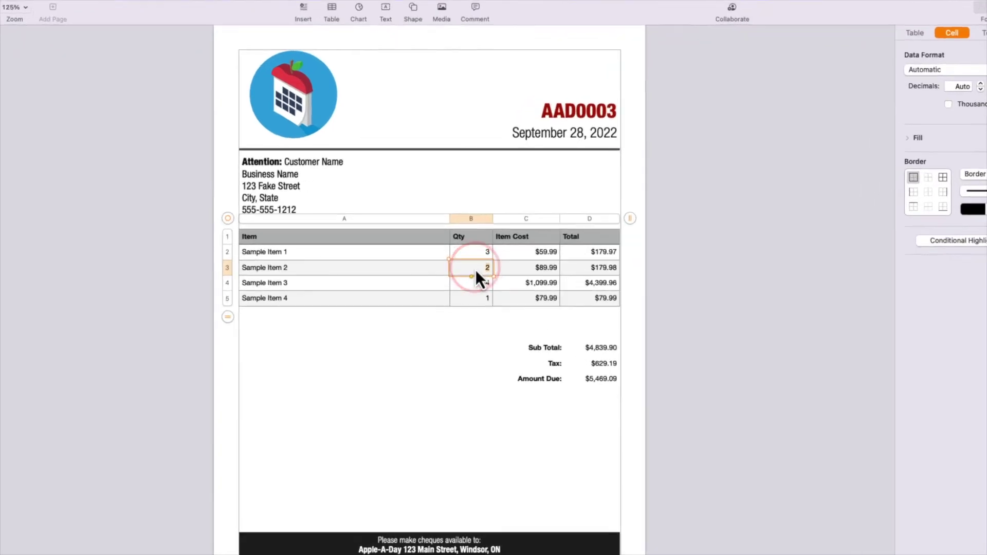
text(15)
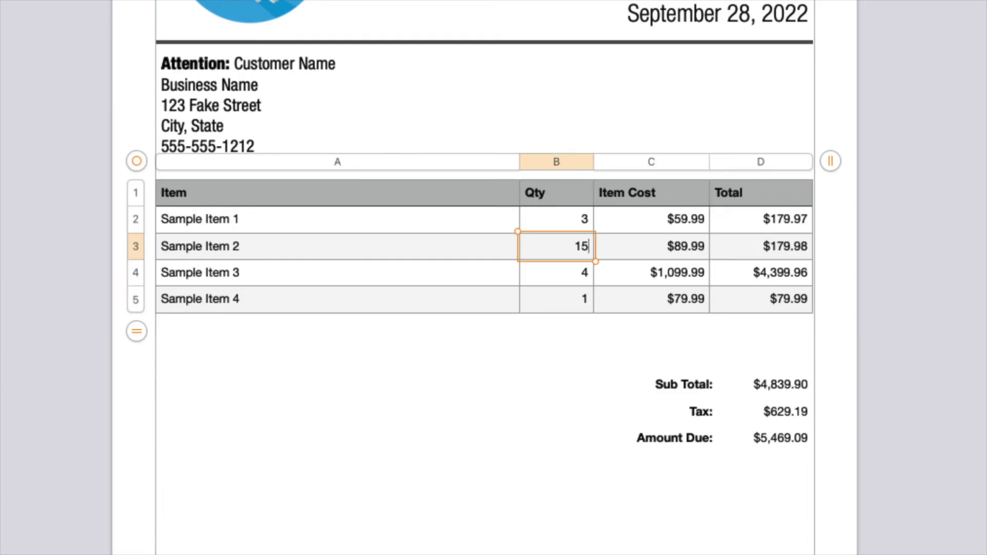
key(Tab)
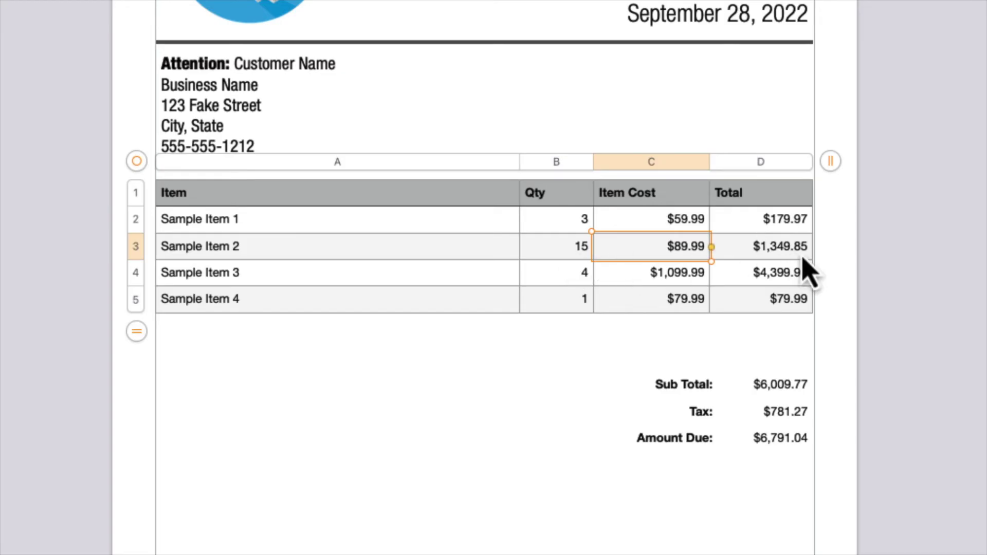
click(486, 283)
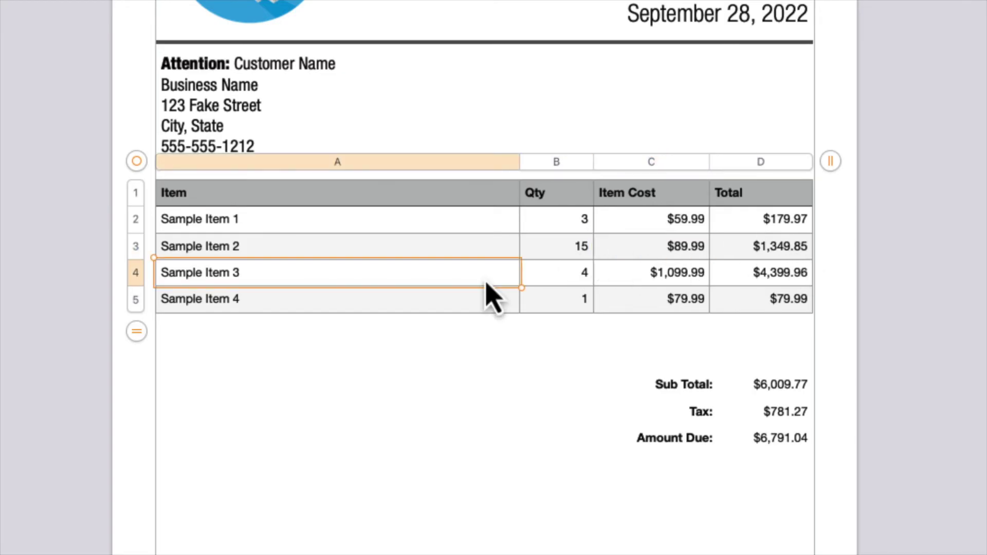
right_click(148, 278)
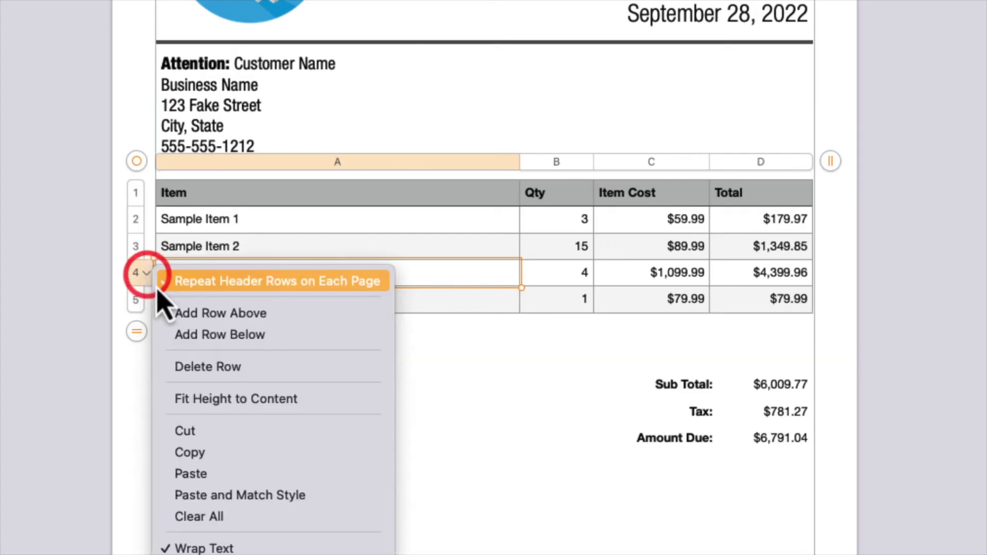
click(204, 333)
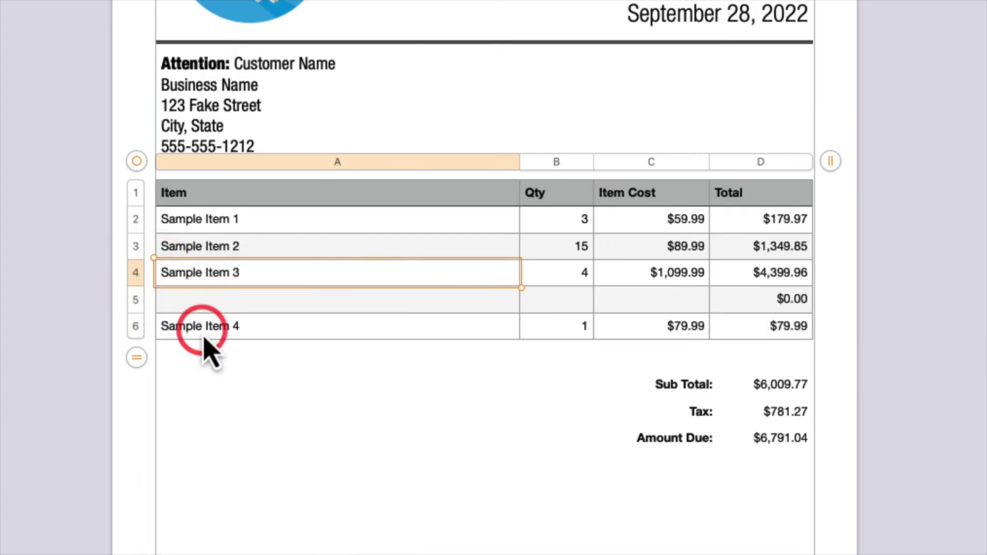
Fill the new row with New Product, quantity 4 and cost 19.99, totals updating to $6,881.39
double_click(367, 304)
text(New Pro)
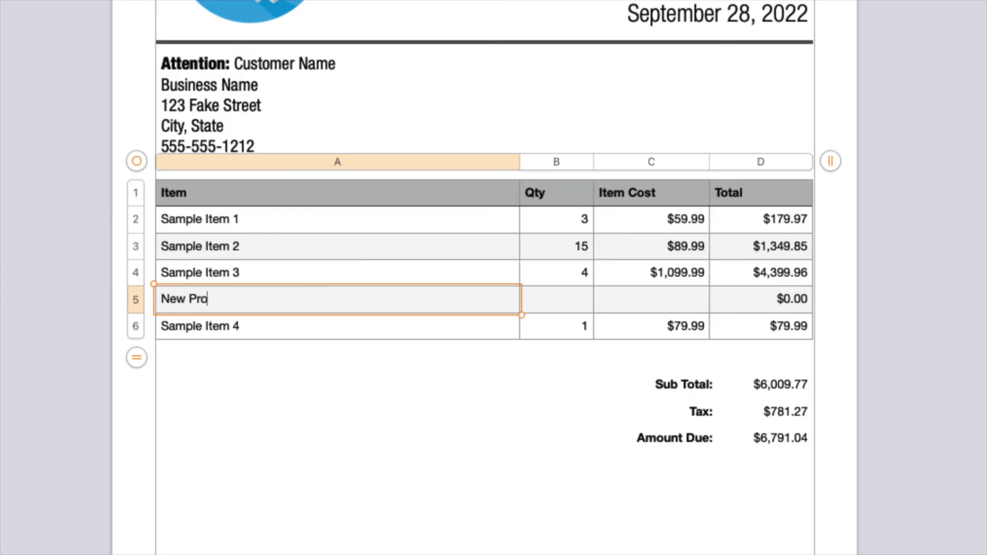
text(duct)
key(Tab)
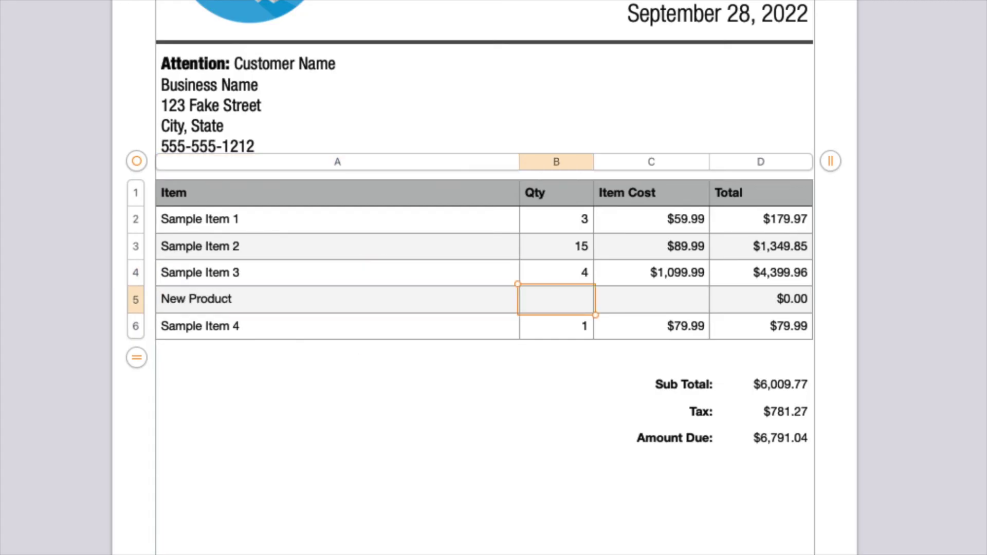
text(4)
key(Tab)
text(19)
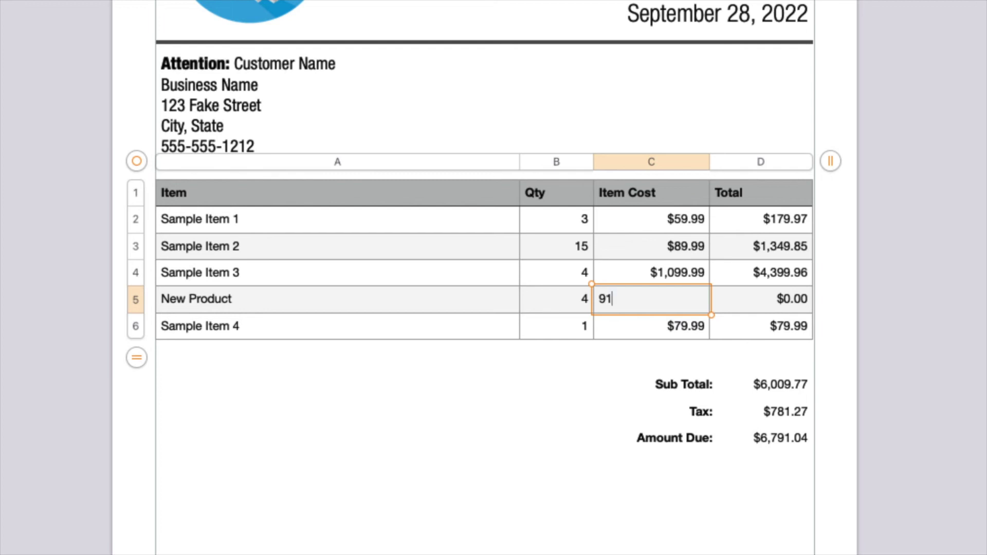
key(BackSpace)
text(9.99)
key(Tab)
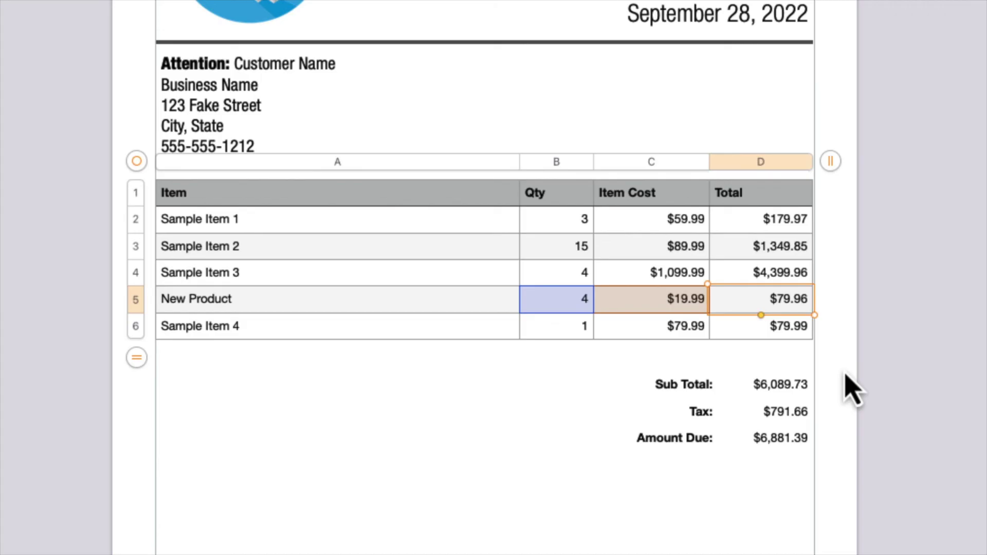
click(788, 403)
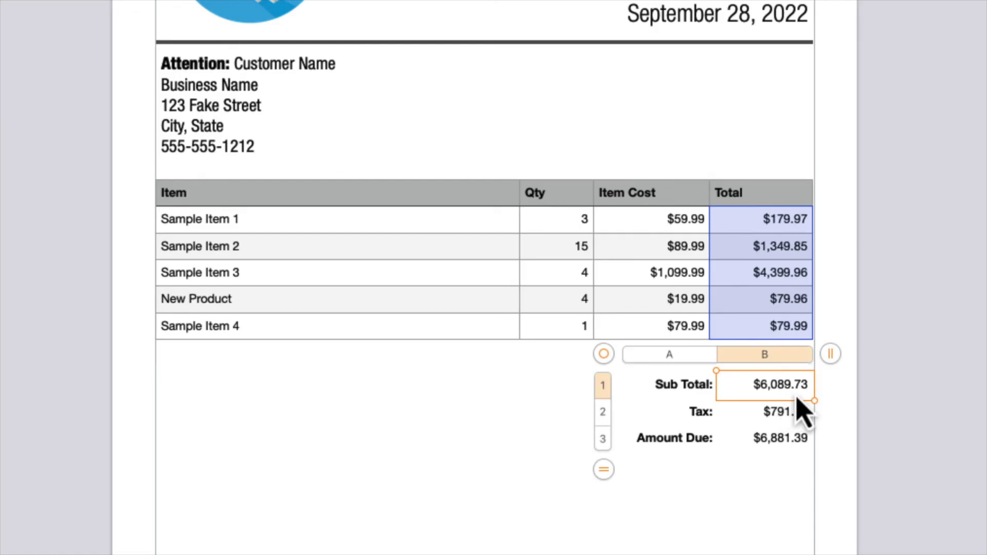
double_click(773, 390)
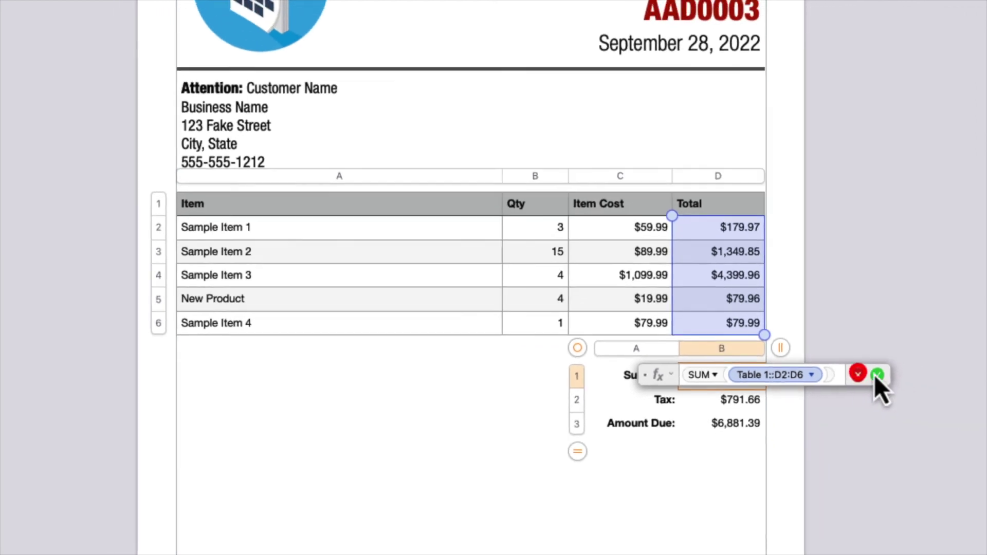
click(917, 384)
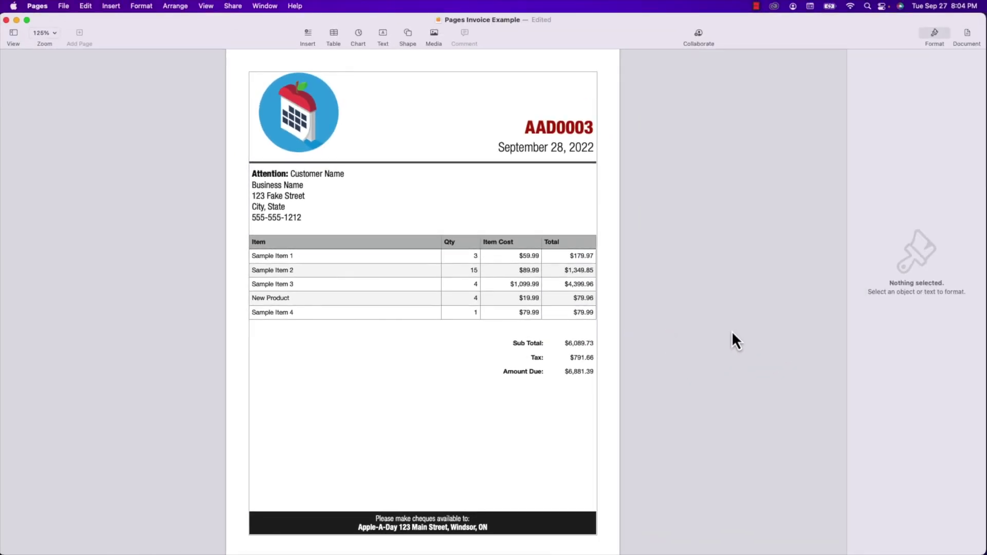